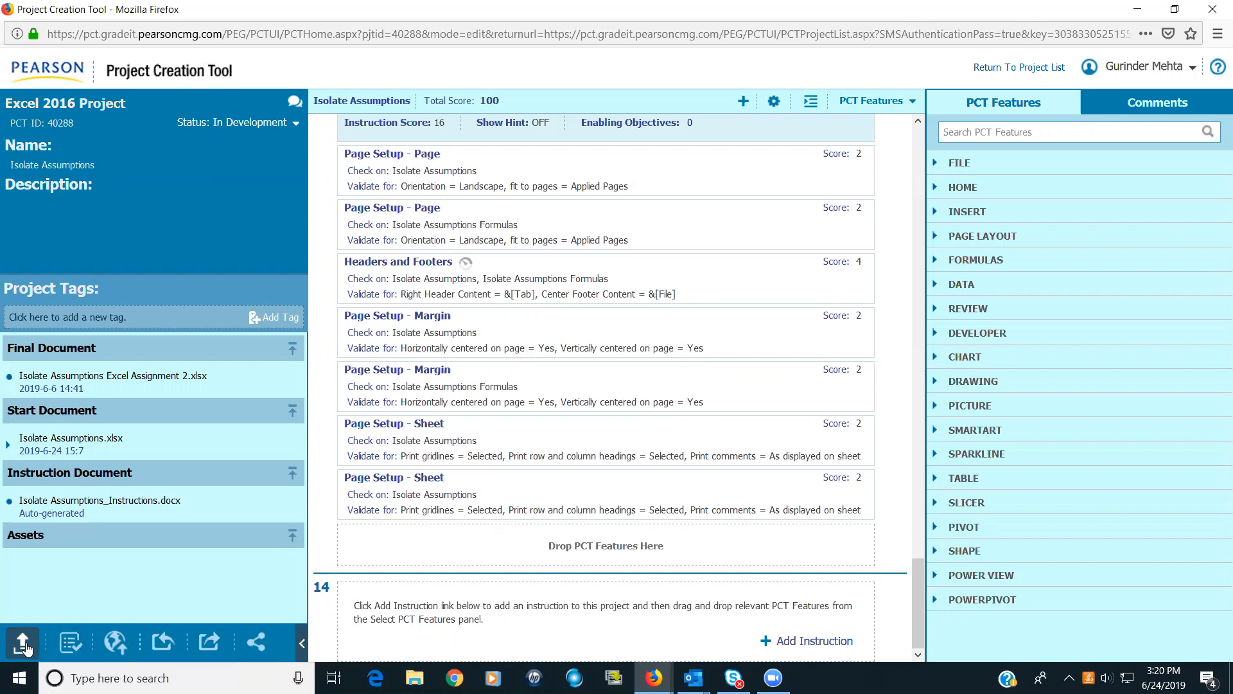
# Submit the file Isolate Assumptions.xlsx as a test document for grading against the project
pyautogui.click(23, 642)
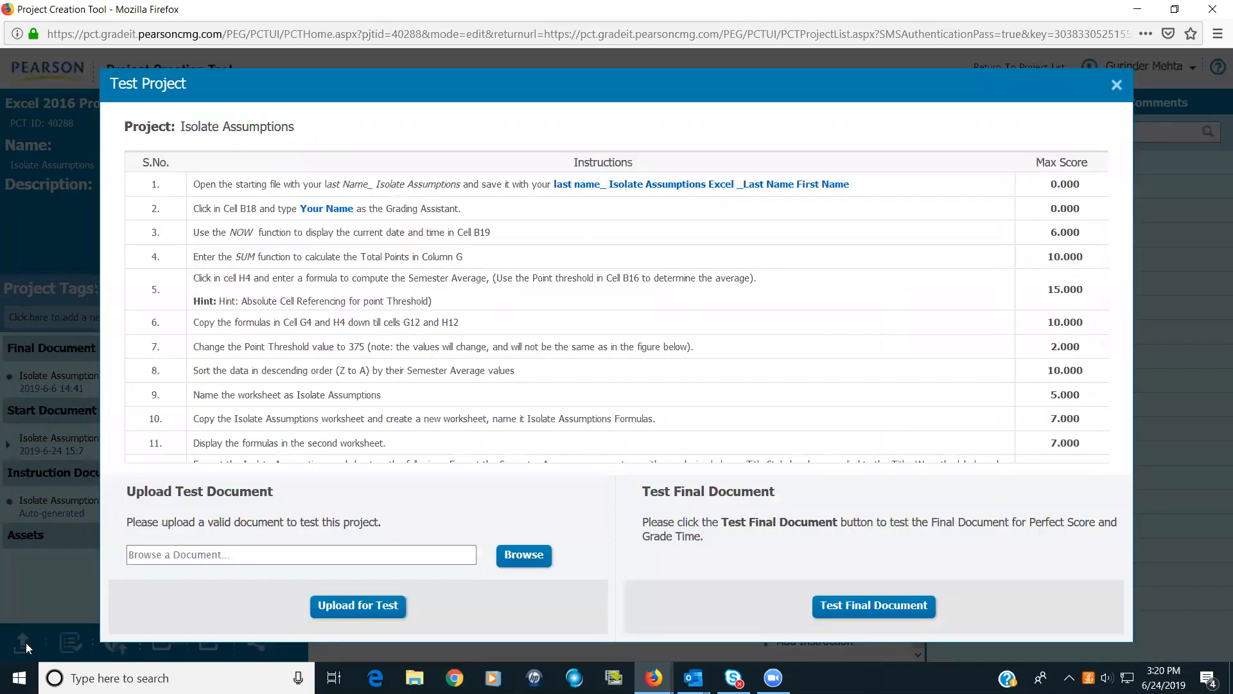
pyautogui.click(526, 555)
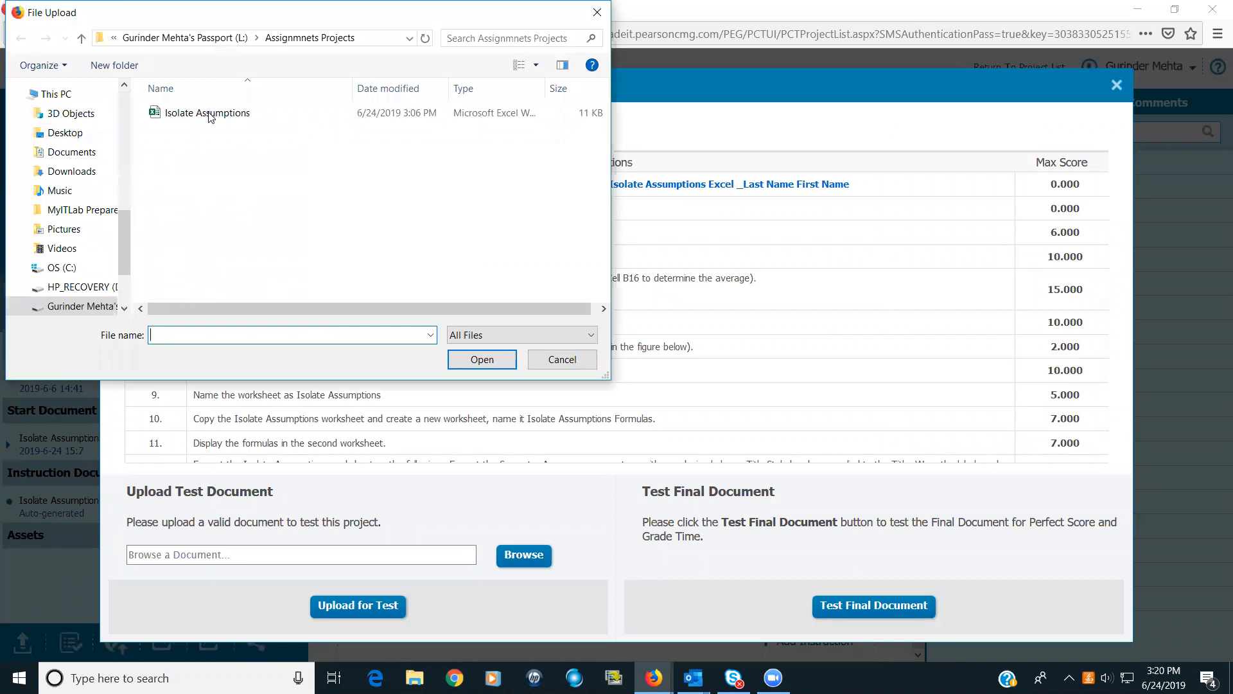
pyautogui.click(210, 117)
pyautogui.click(490, 365)
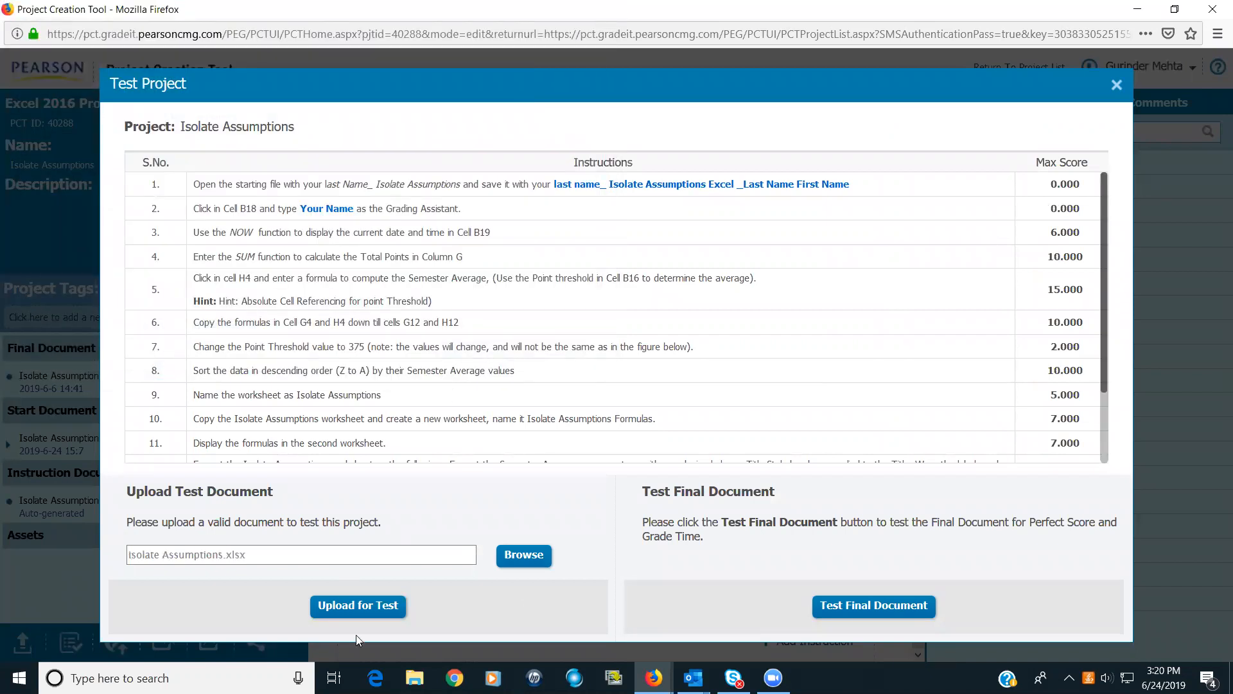
pyautogui.click(366, 608)
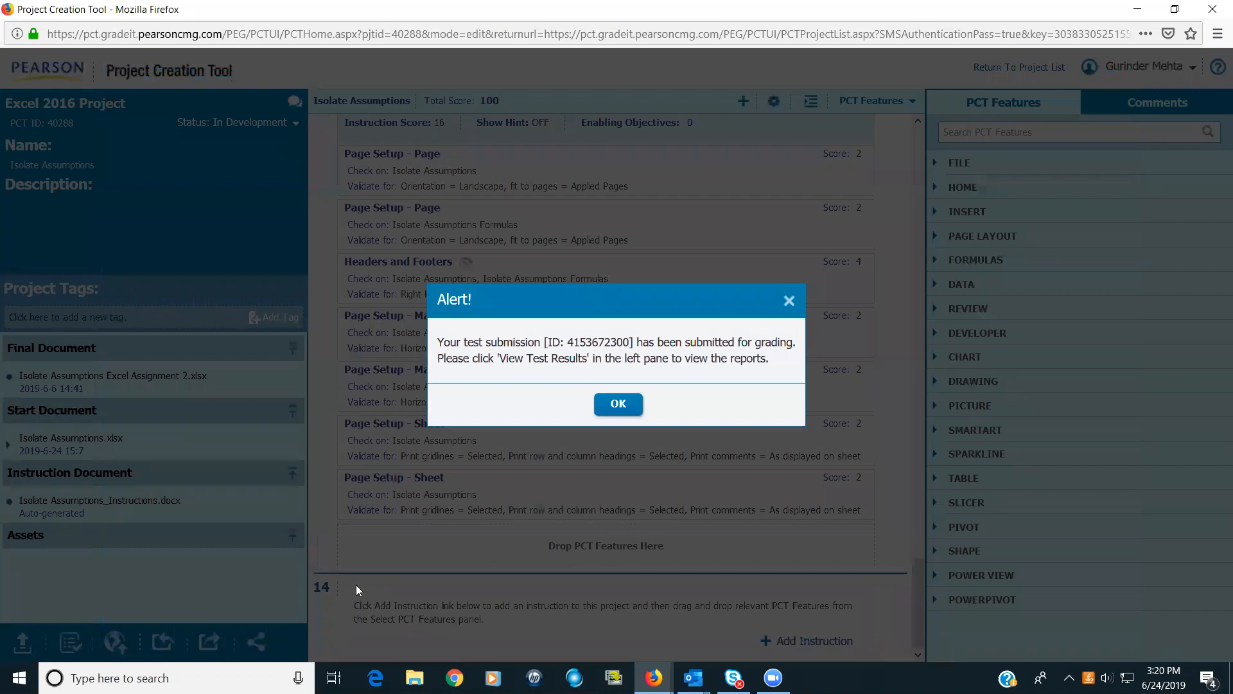
pyautogui.click(620, 405)
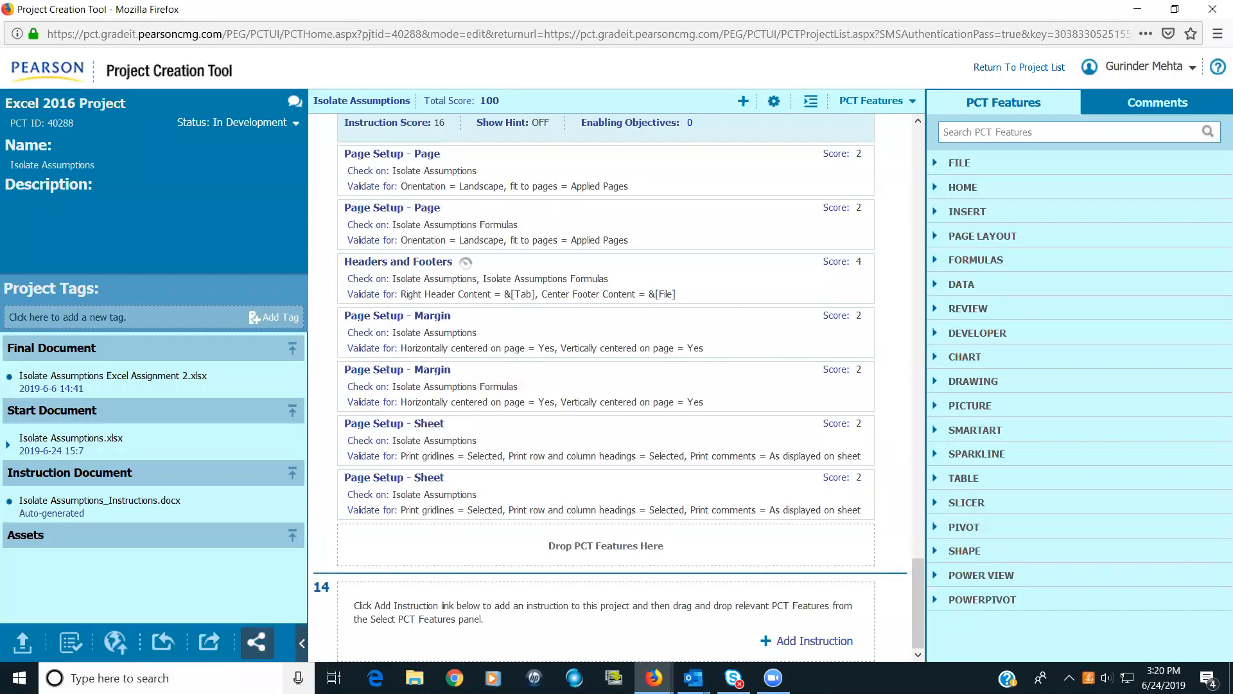
# Review the test results score card for the uploaded submission and close it
pyautogui.click(73, 644)
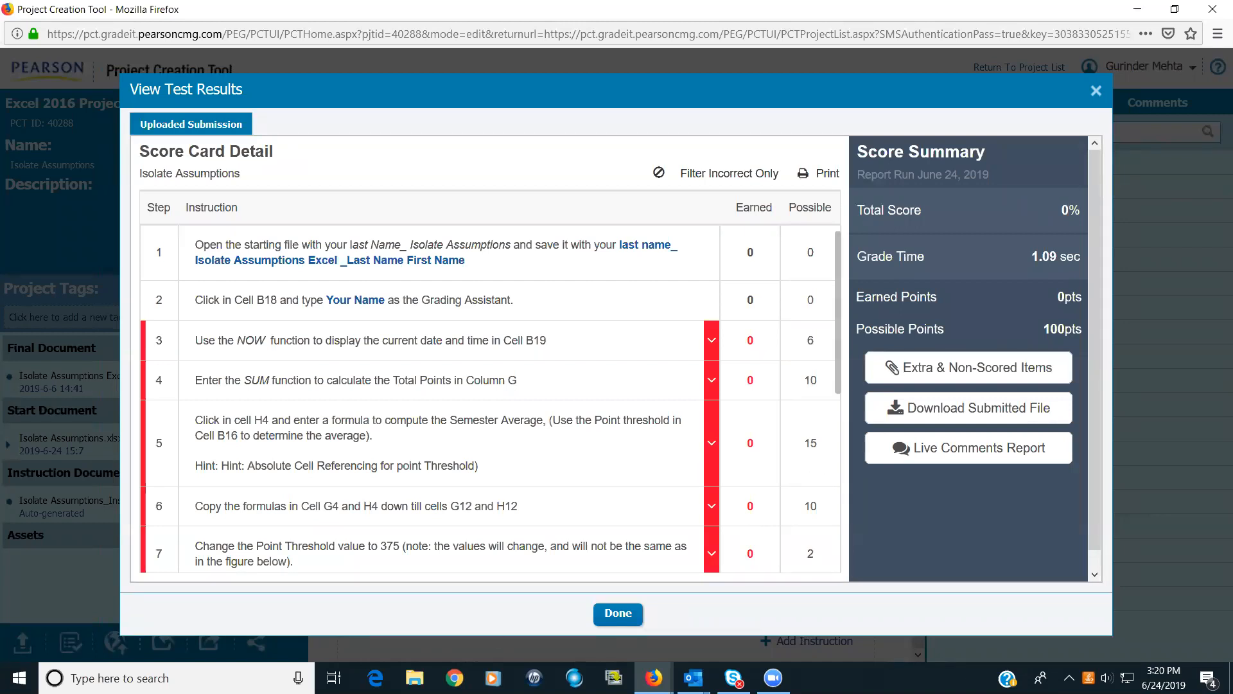
pyautogui.scroll(-3, 784, 474)
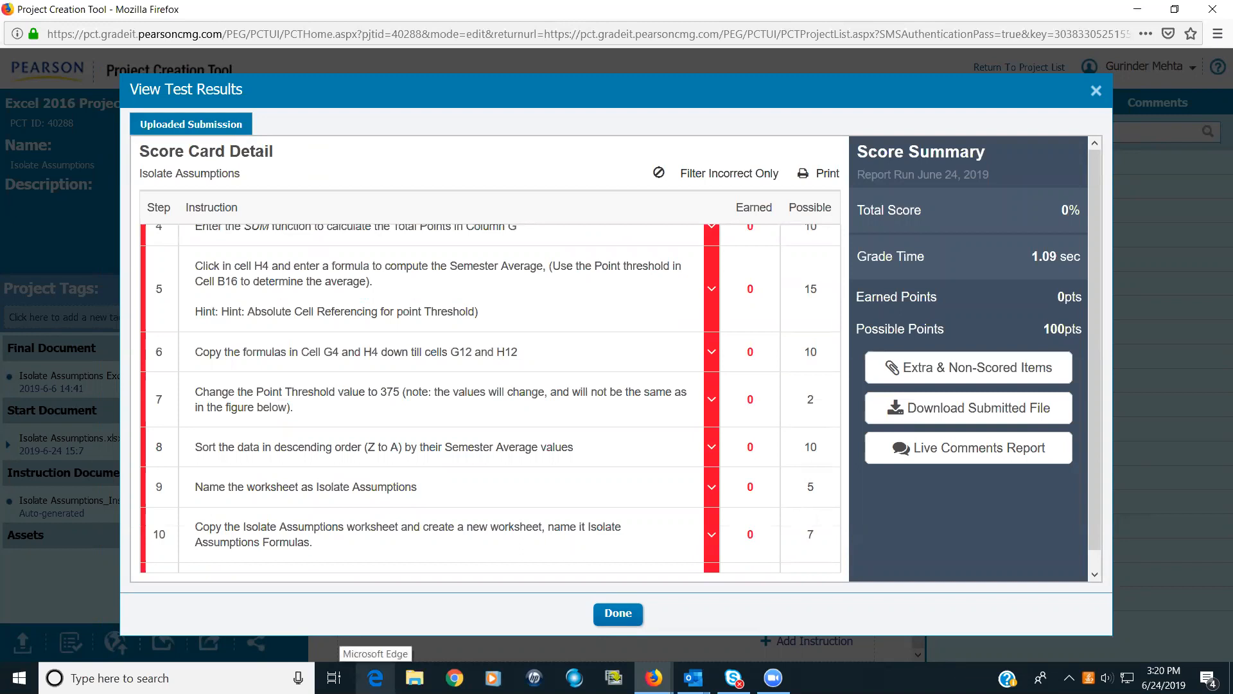
pyautogui.click(628, 616)
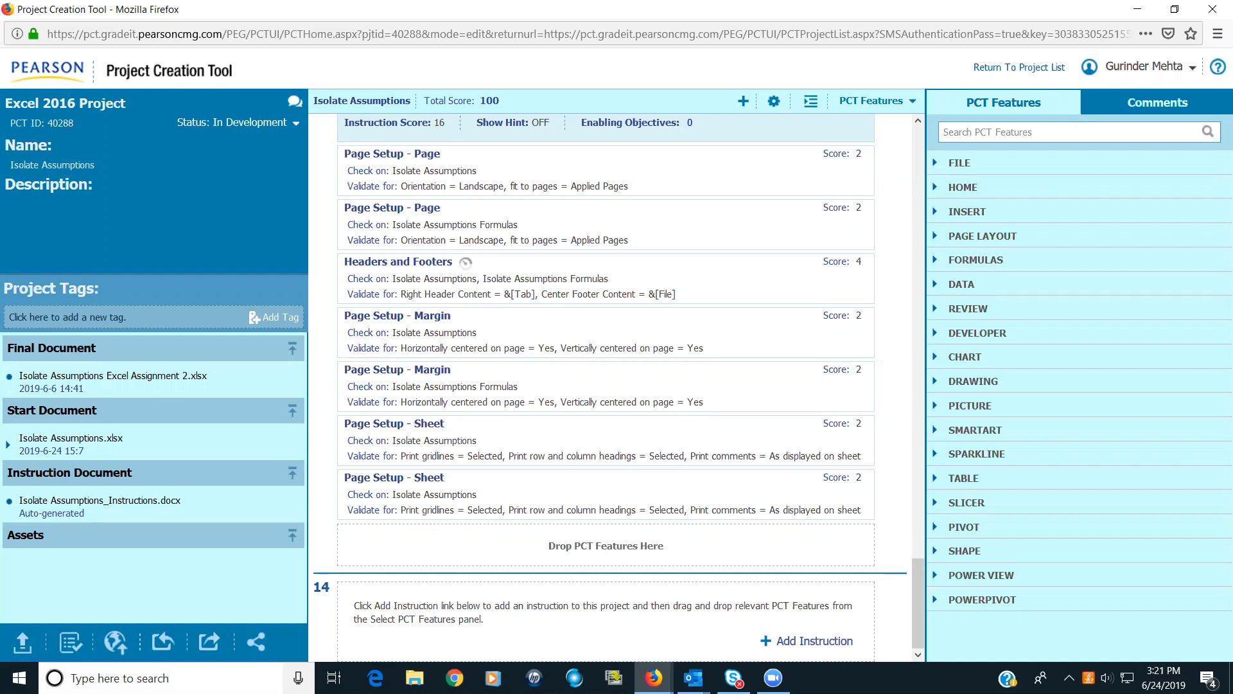
# Open the project's publish check points and run the missing test of the Final Document
pyautogui.click(124, 648)
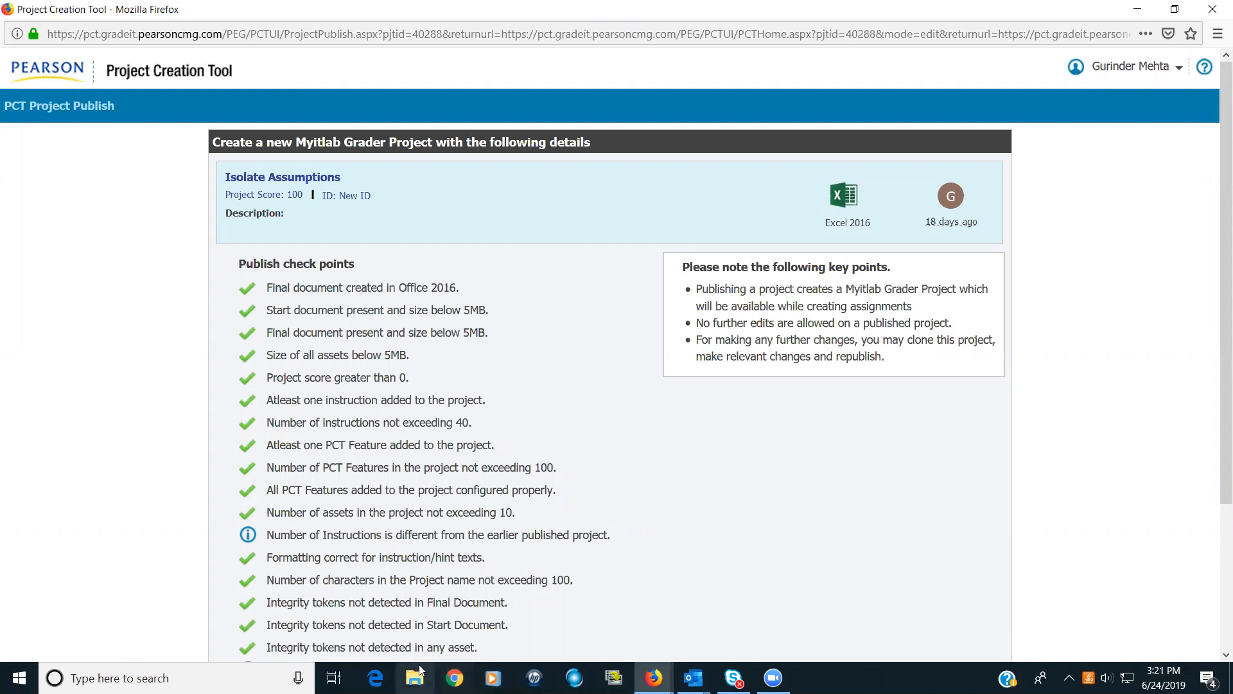
pyautogui.scroll(-3, 774, 521)
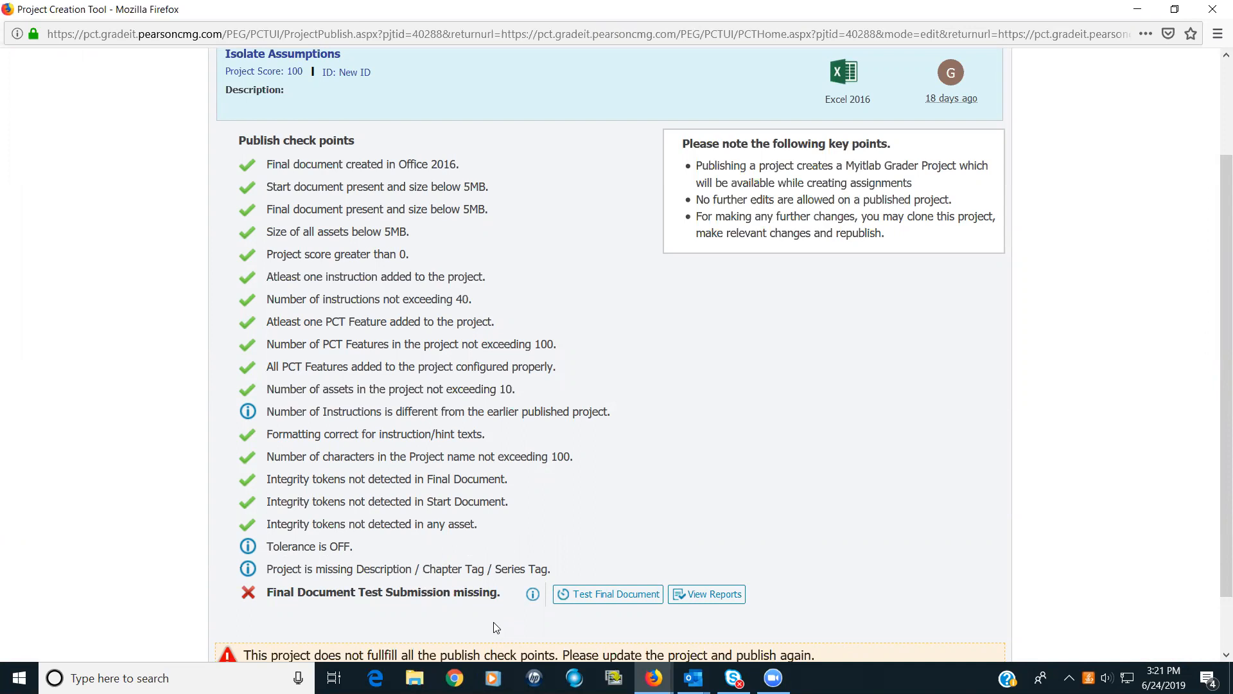
pyautogui.click(615, 589)
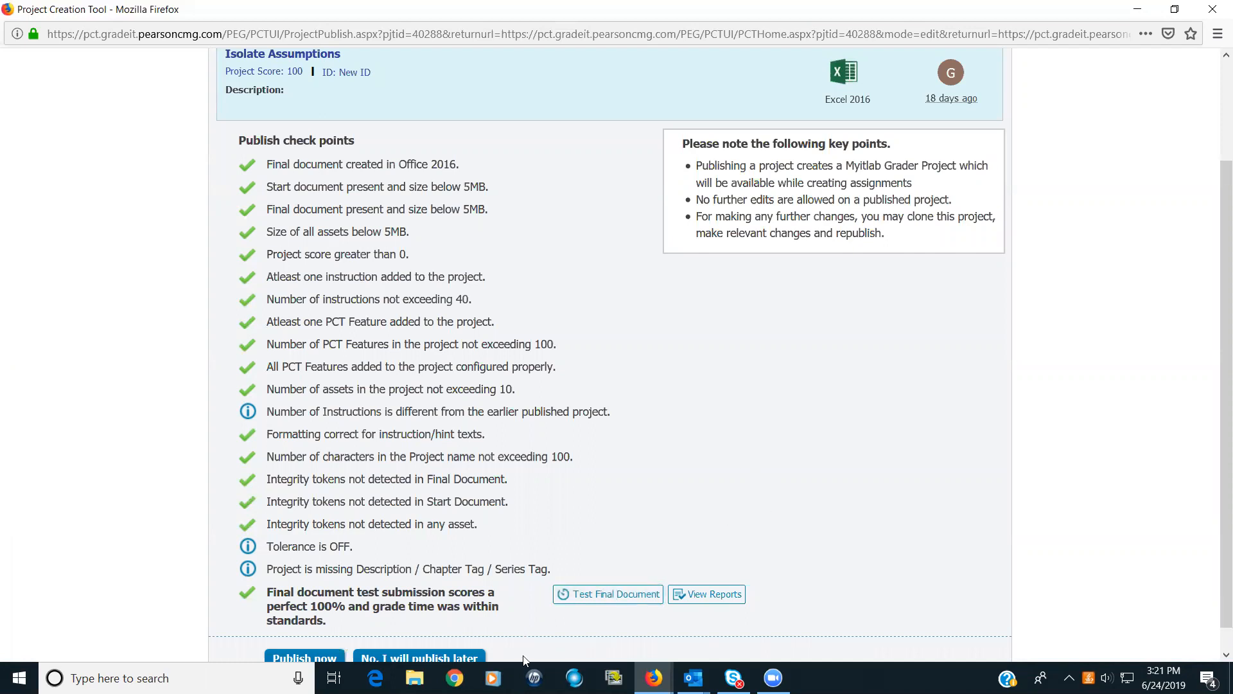
# Publish the Isolate Assumptions project as a new Myitlab Grader Project
pyautogui.scroll(-1, 527, 661)
pyautogui.click(311, 633)
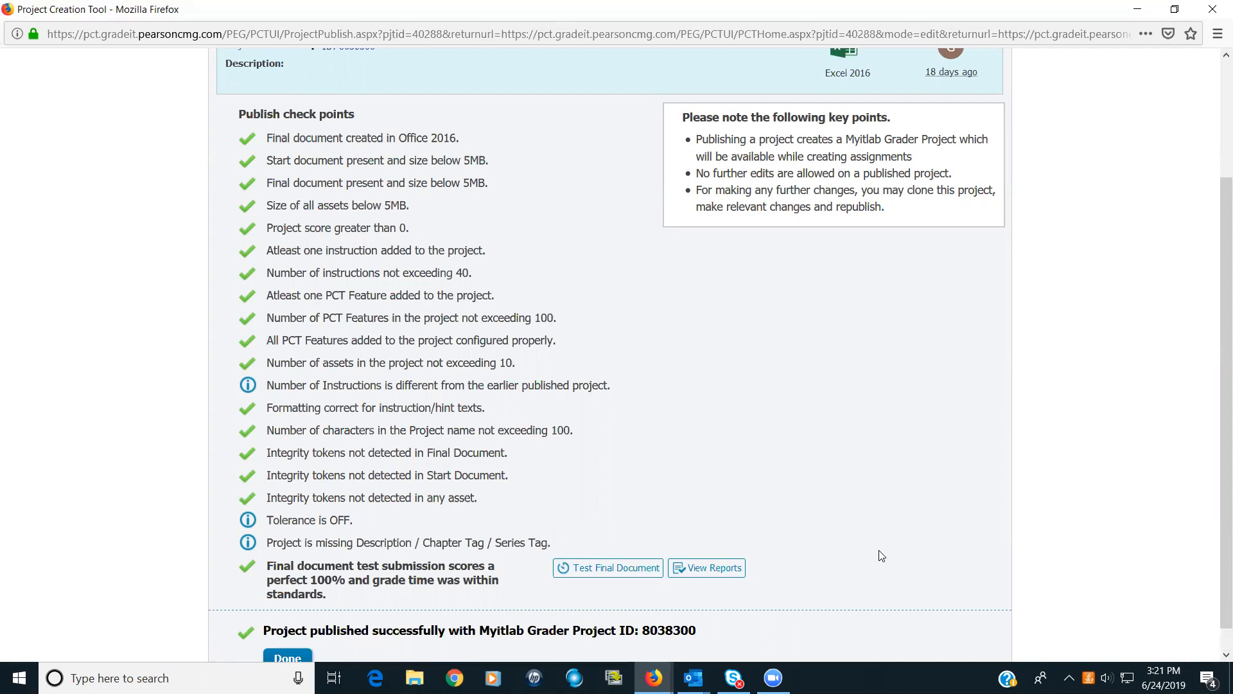
pyautogui.scroll(-1, 878, 554)
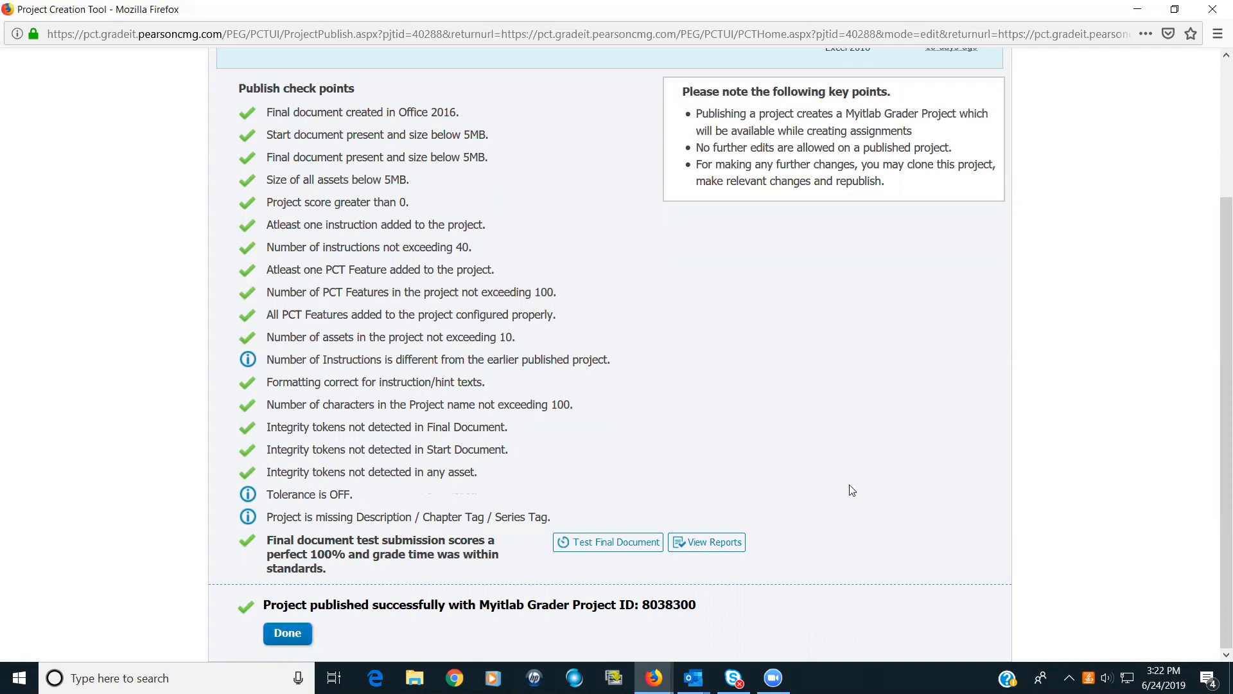
# Close the Project Creation Tool window and return to the MyLab IT course materials
pyautogui.scroll(1, 848, 491)
pyautogui.scroll(3, 931, 413)
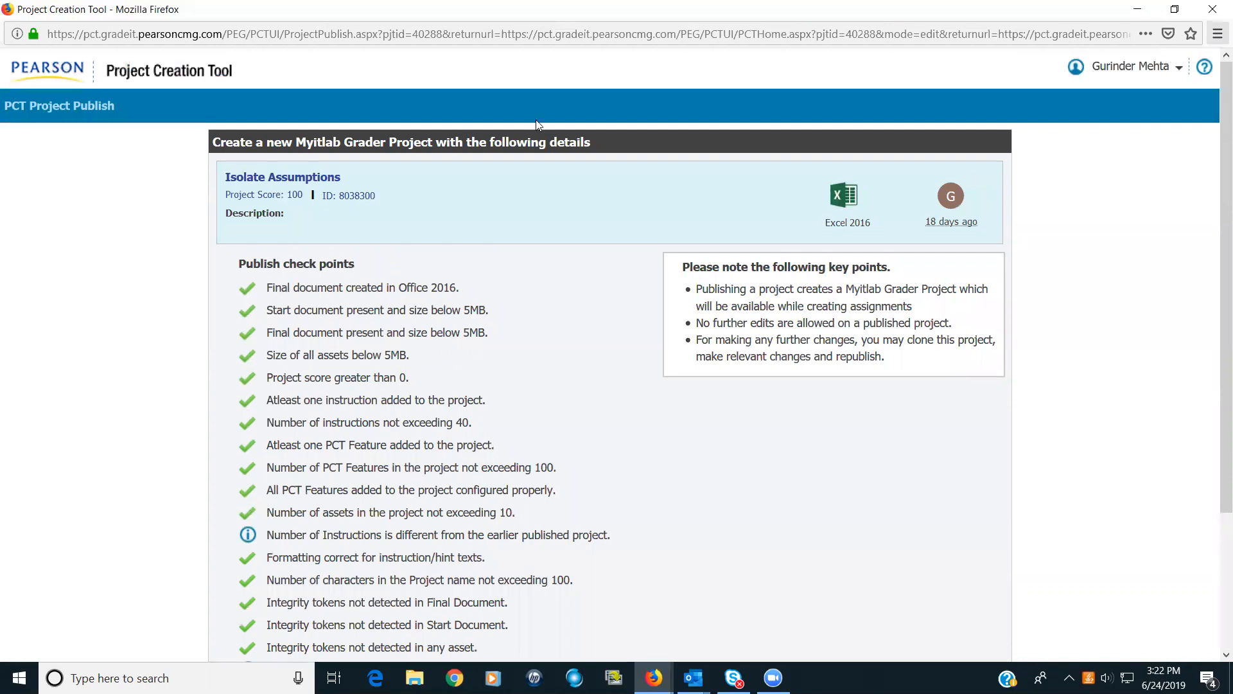
pyautogui.click(1181, 69)
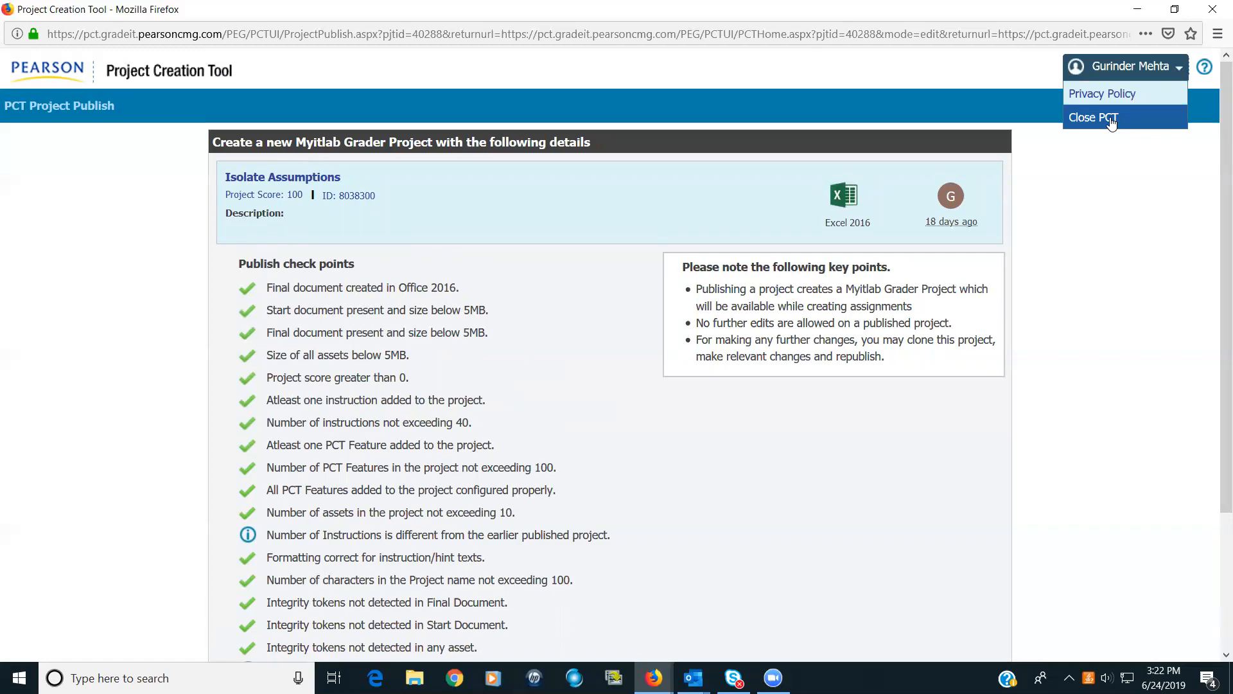
pyautogui.click(1214, 11)
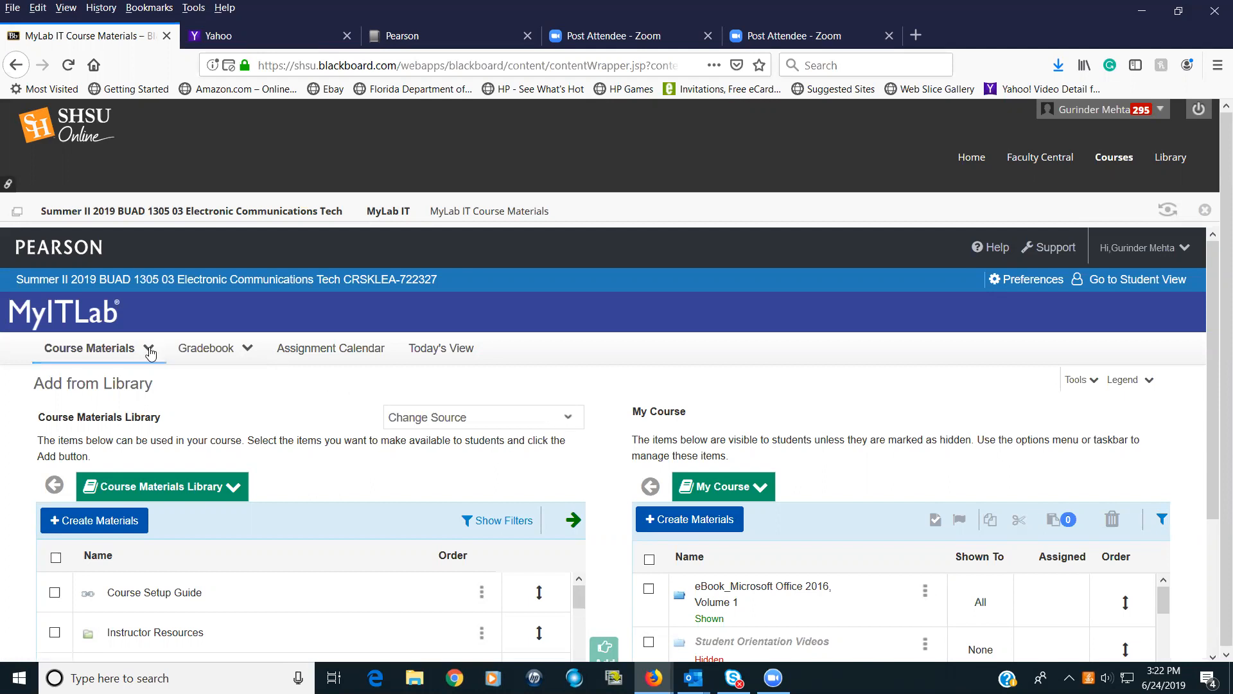
# Open the course's question bank management and start creating a Grader Project question
pyautogui.click(150, 351)
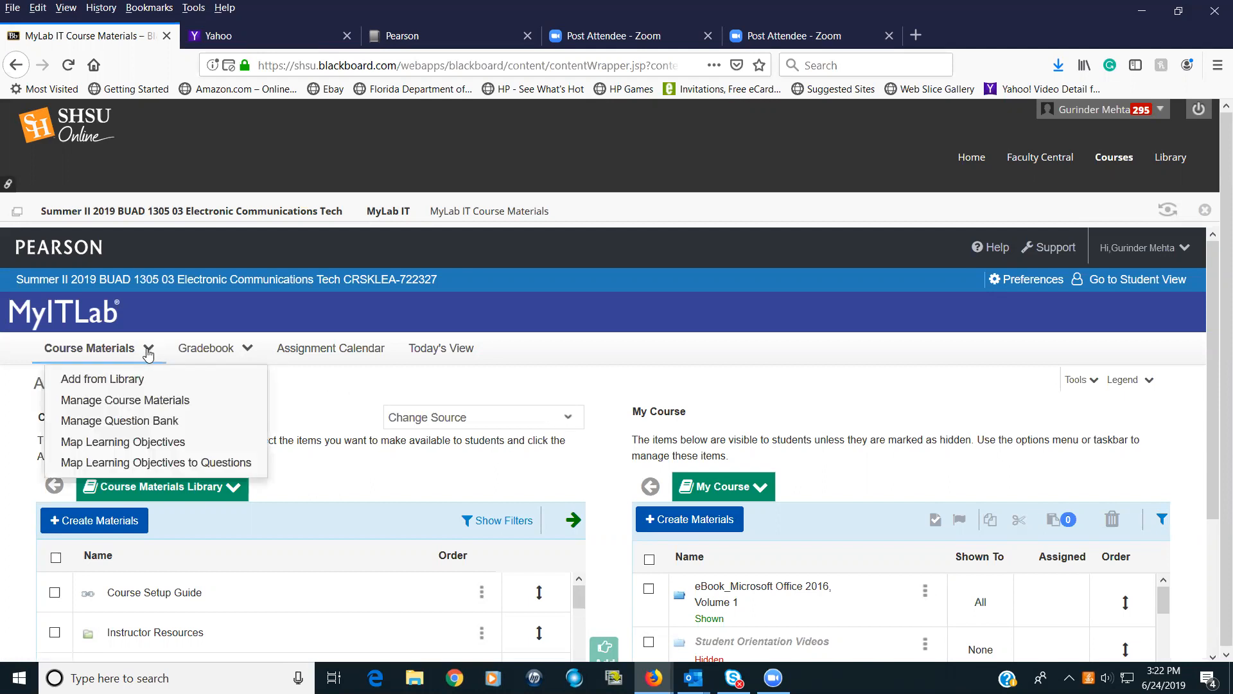
pyautogui.click(156, 422)
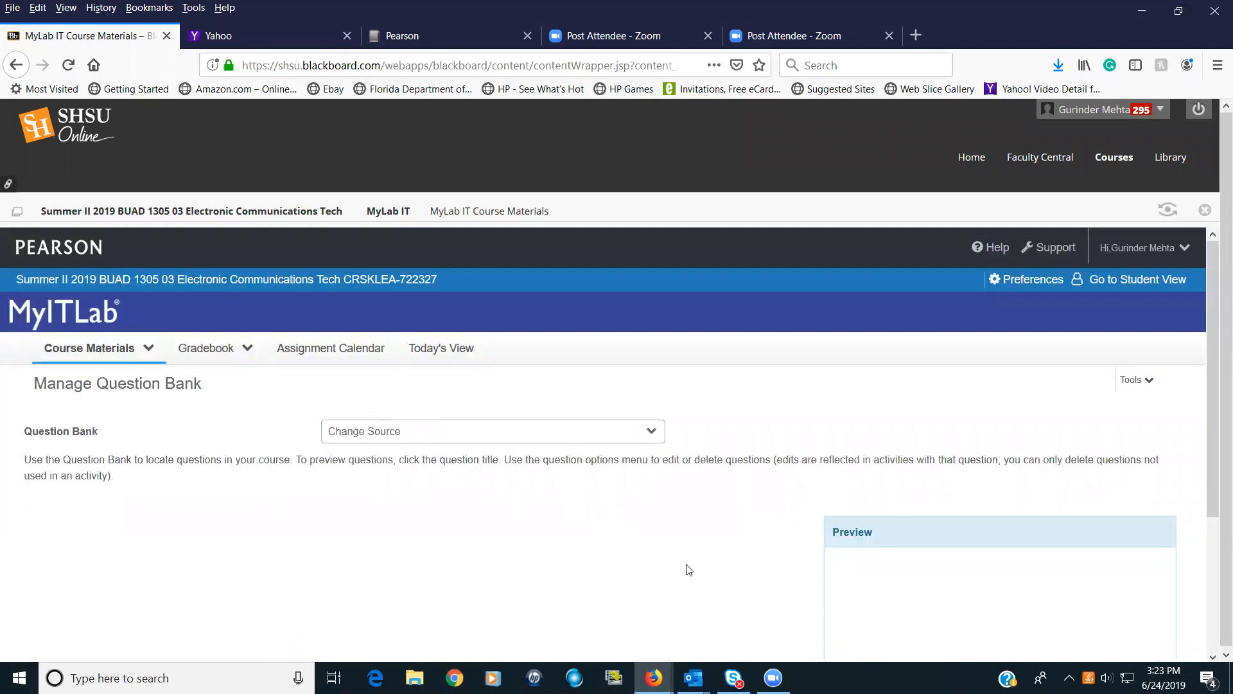
pyautogui.scroll(-3, 492, 572)
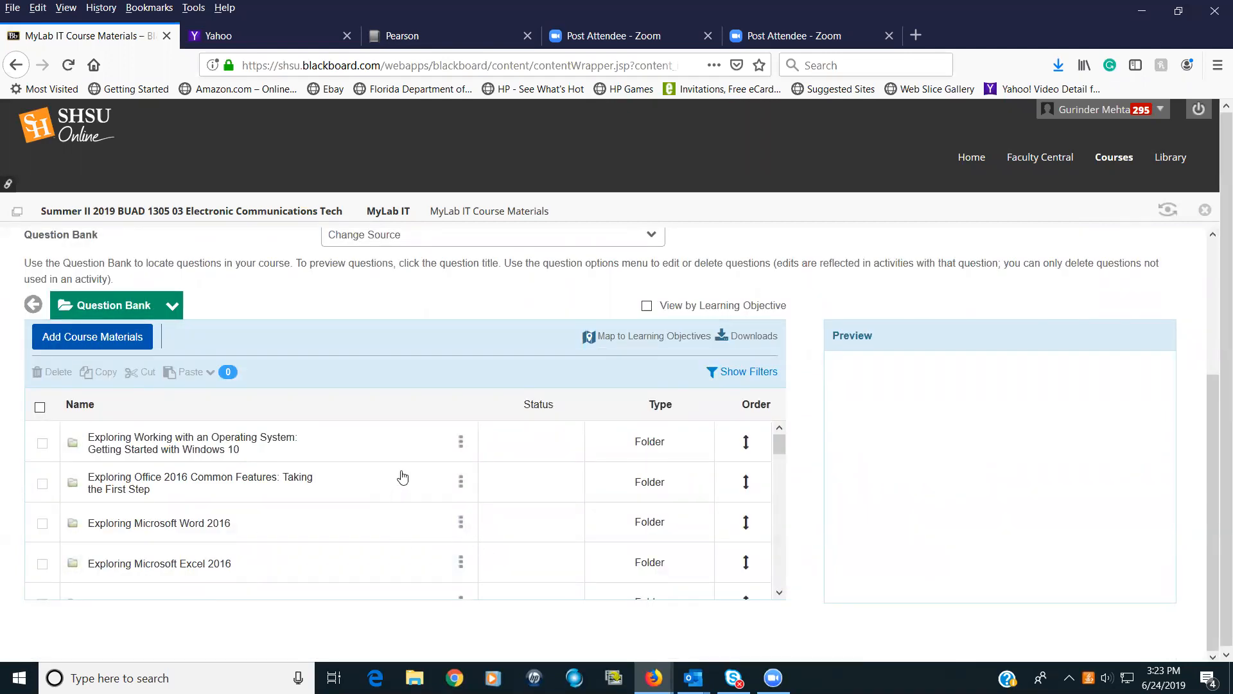
pyautogui.scroll(-2, 404, 474)
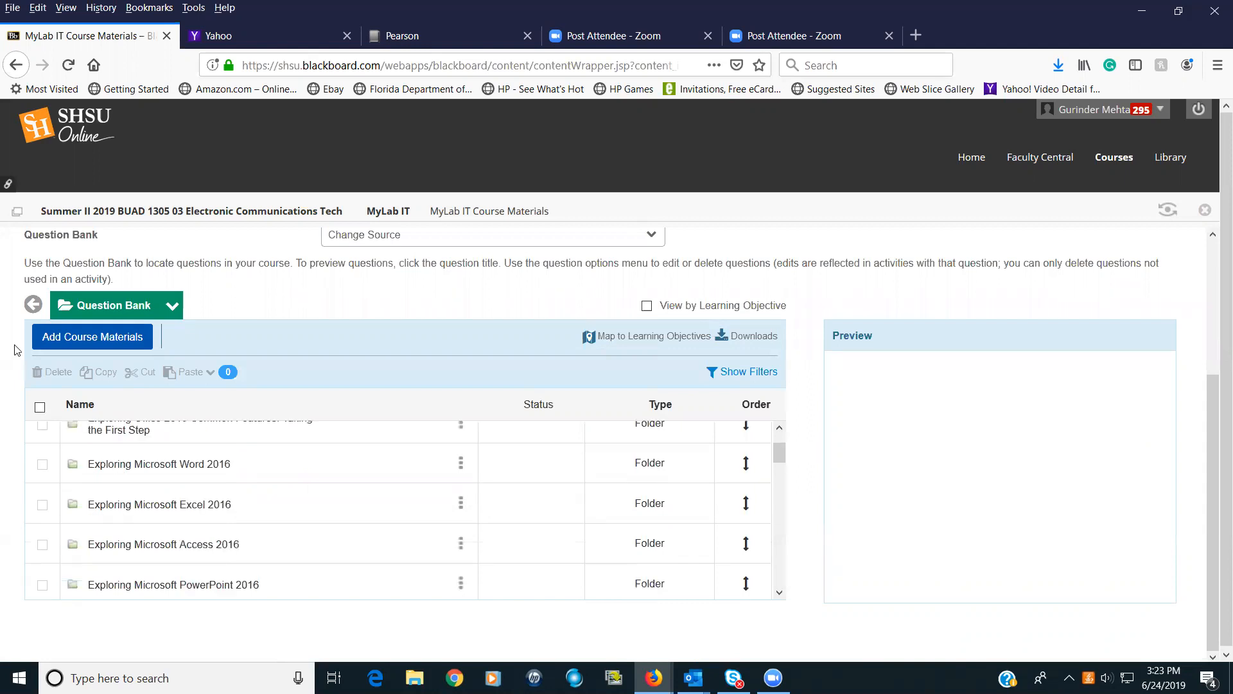
pyautogui.click(112, 339)
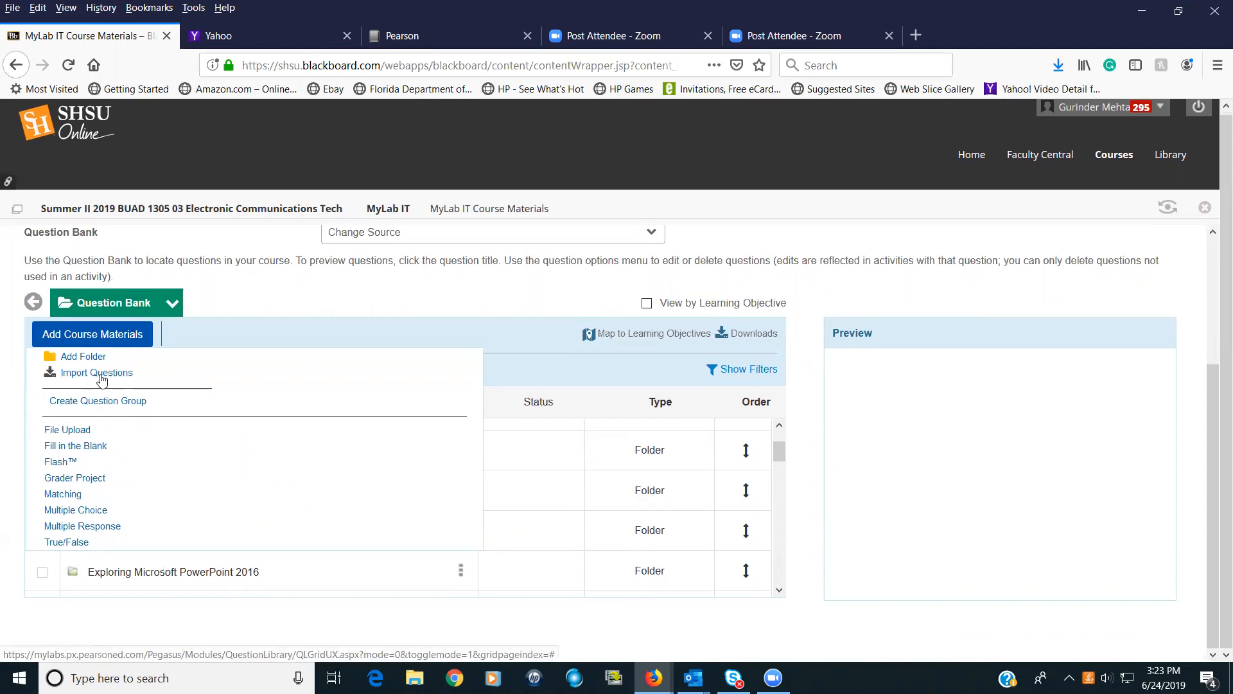
pyautogui.click(72, 479)
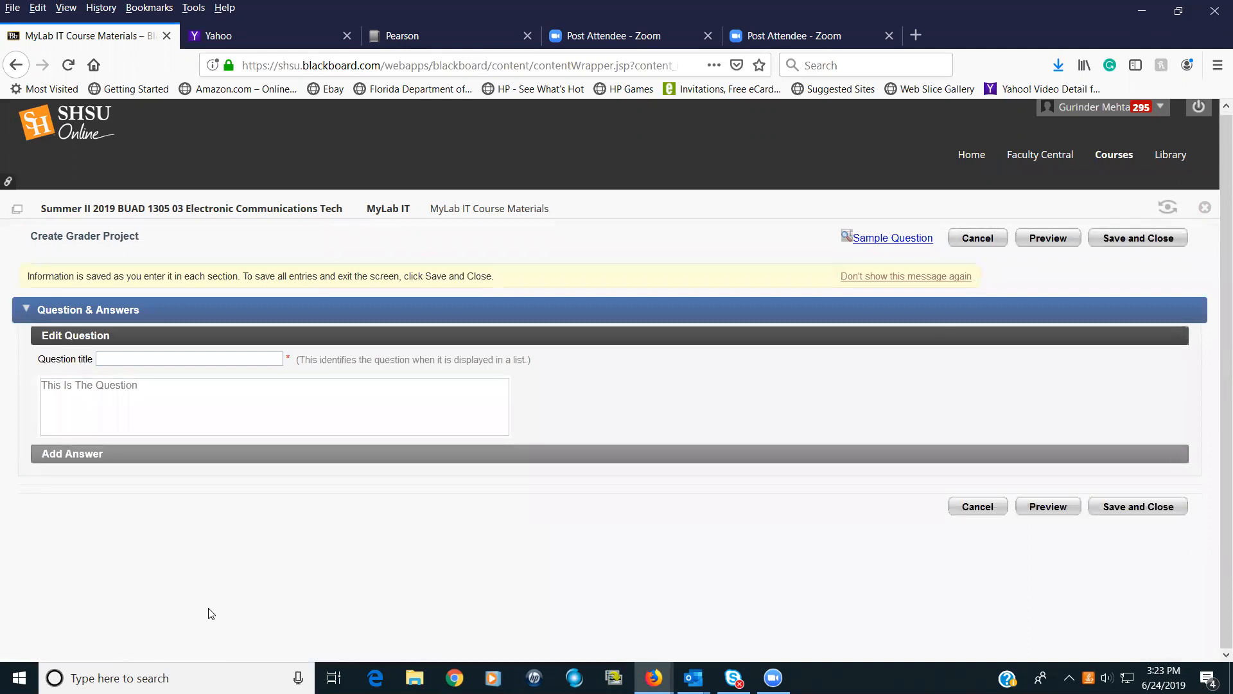
# Enter "Isolate Assumptions" as the title of the new Grader Project question
pyautogui.click(122, 366)
pyautogui.write('solate')
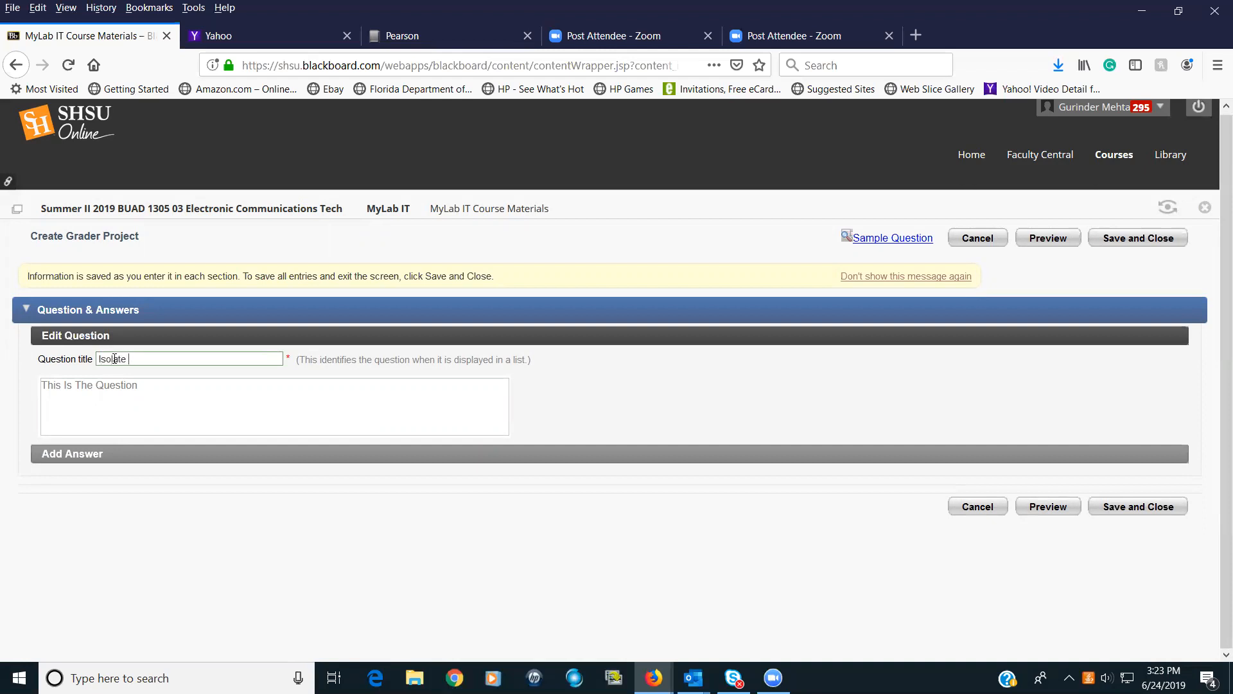
pyautogui.write(' Assumptioms')
pyautogui.press('BackSpace')
pyautogui.press('BackSpace')
pyautogui.write('ns')
# Link the question's answer to the published Isolate Assumptions project from My Projects
pyautogui.click(323, 462)
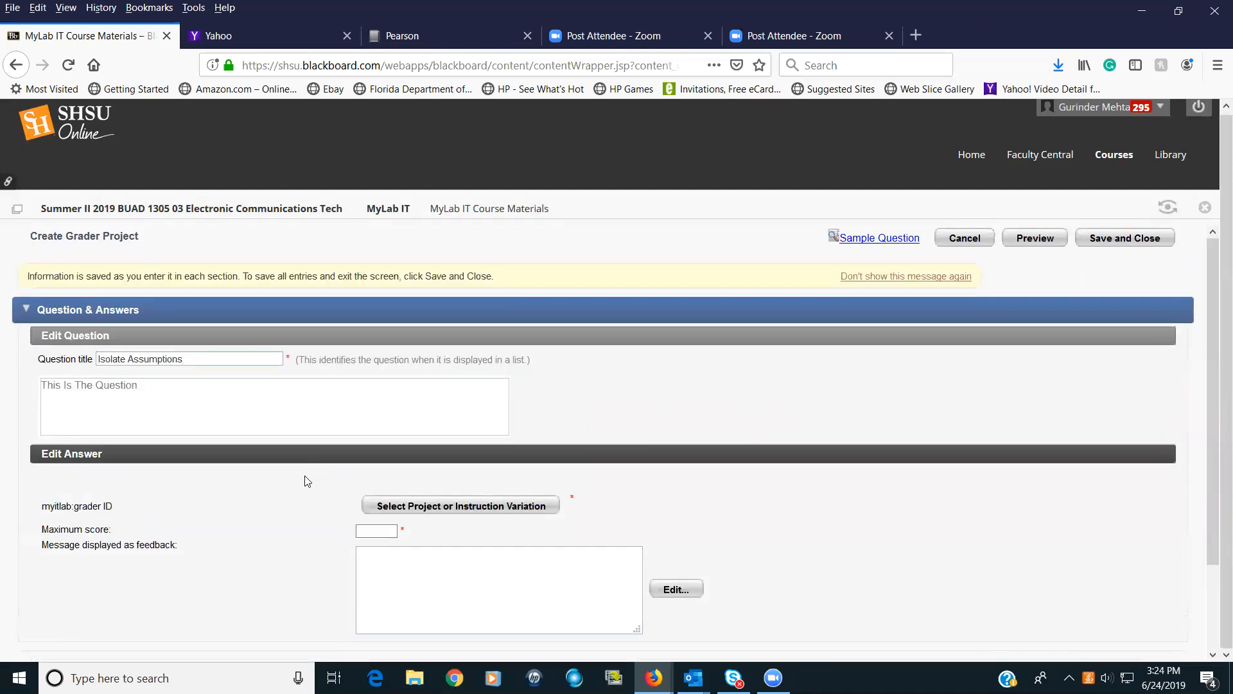
pyautogui.click(518, 508)
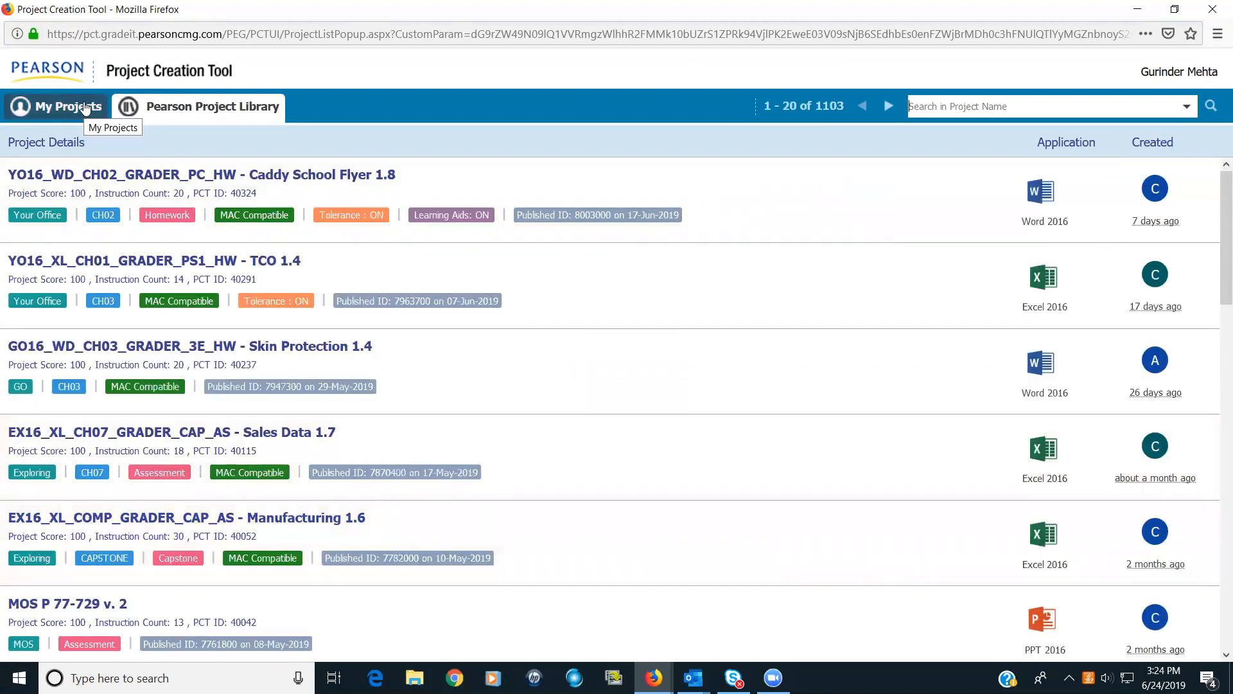
pyautogui.click(85, 108)
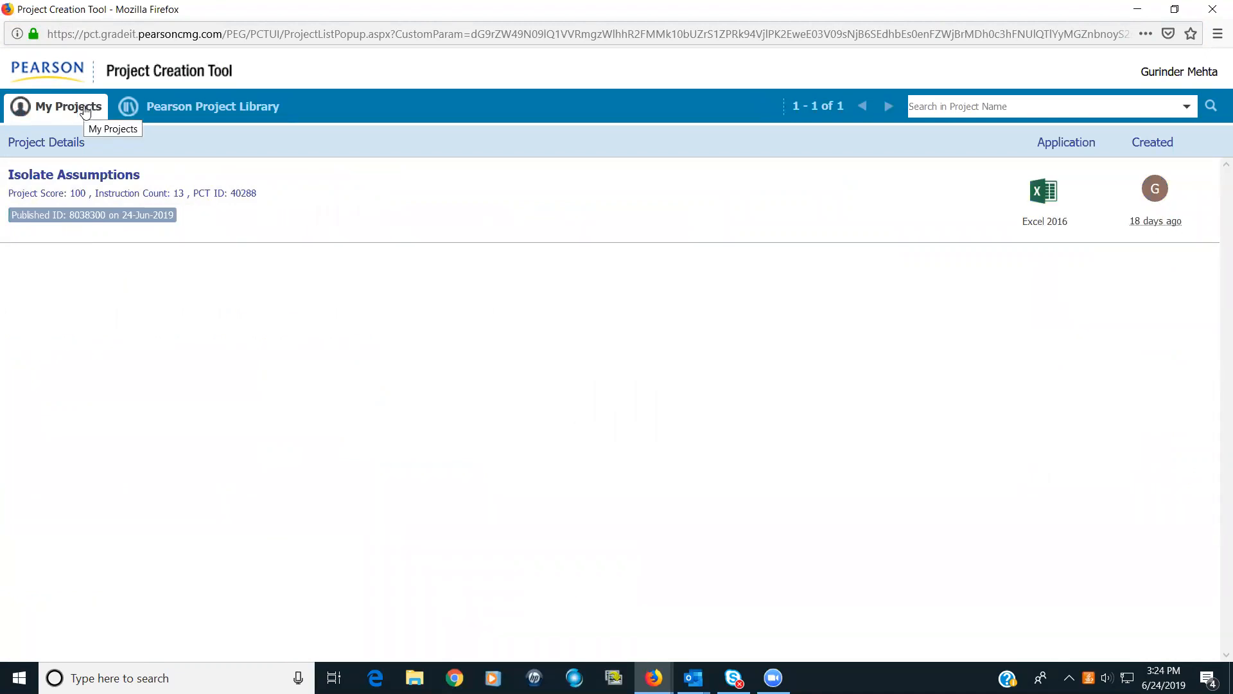
pyautogui.moveTo(86, 223)
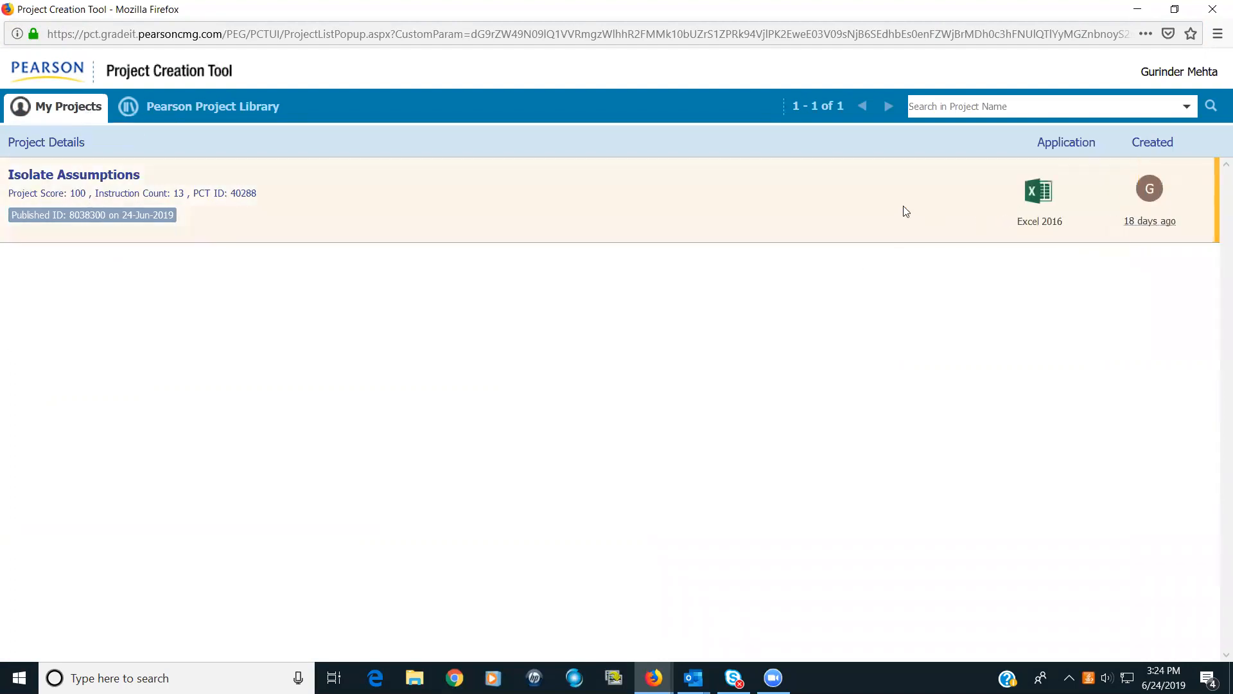
pyautogui.click(1110, 203)
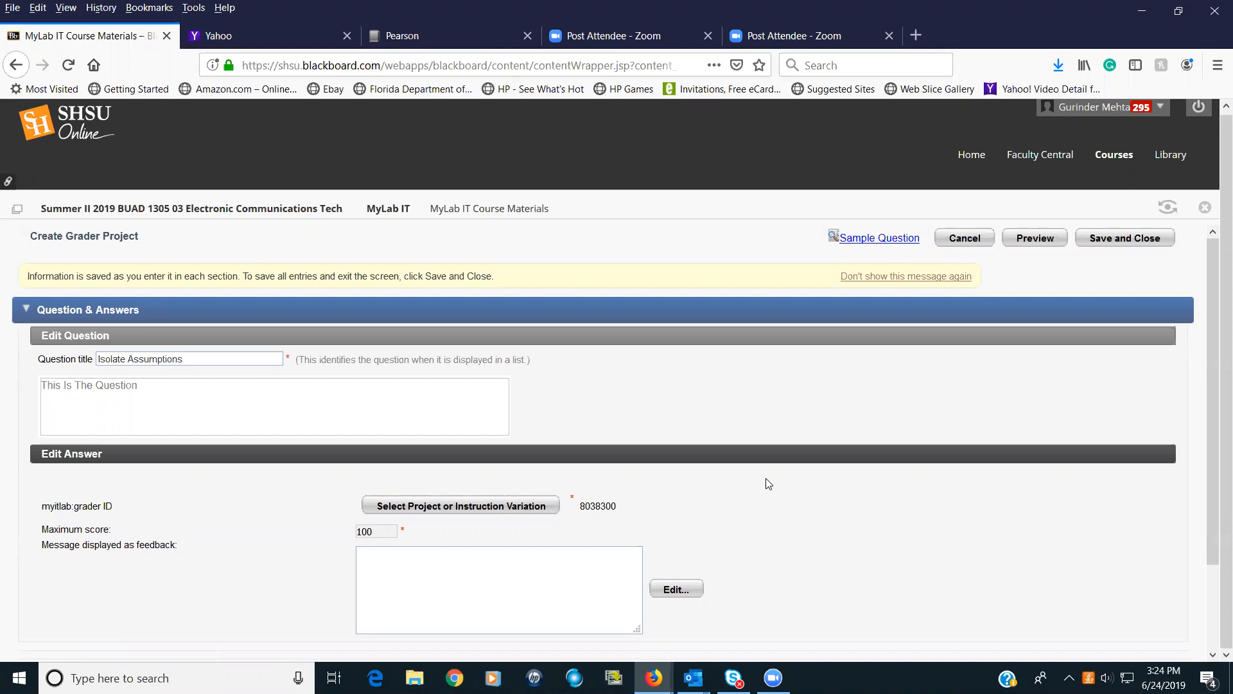
# Save and close the new Grader Project question so it is added to the question bank
pyautogui.scroll(-3, 769, 484)
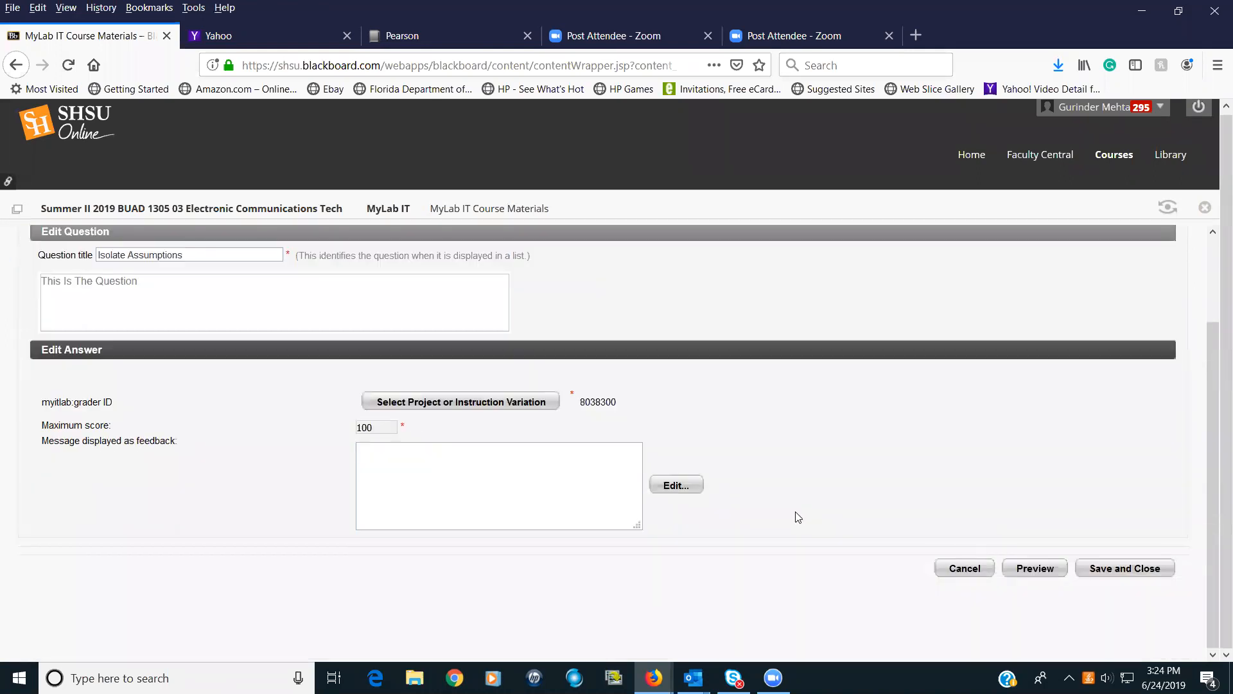
pyautogui.click(1138, 574)
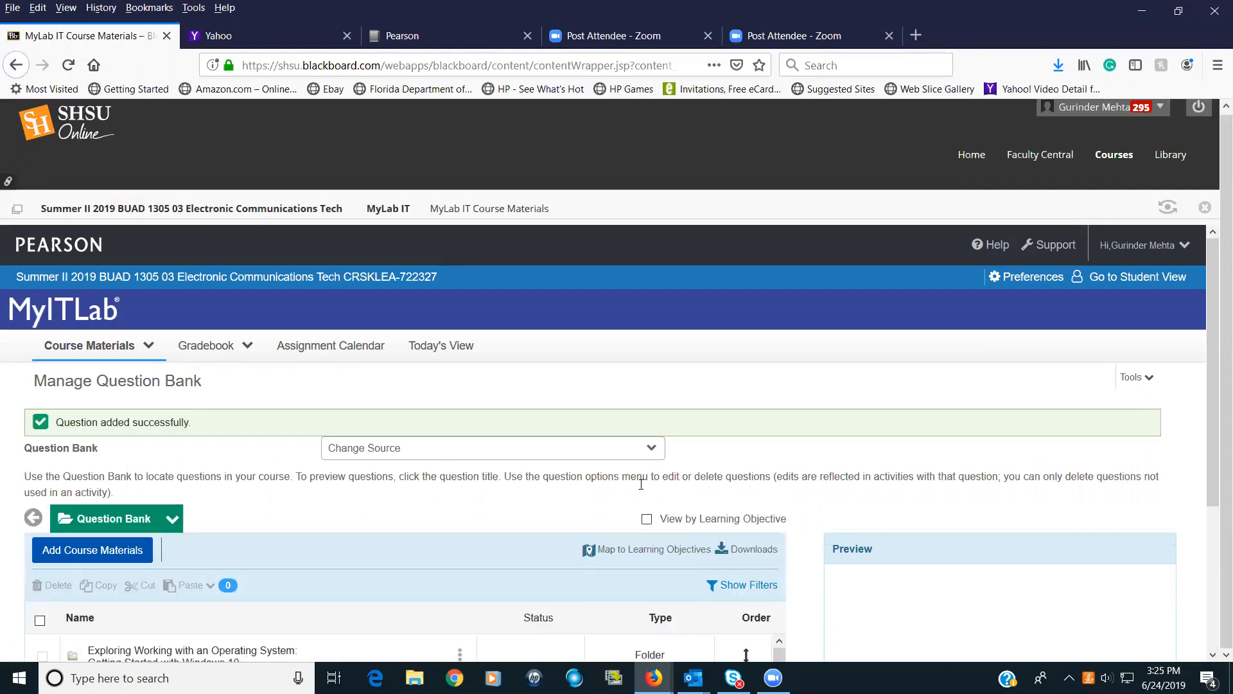
pyautogui.scroll(-2, 505, 607)
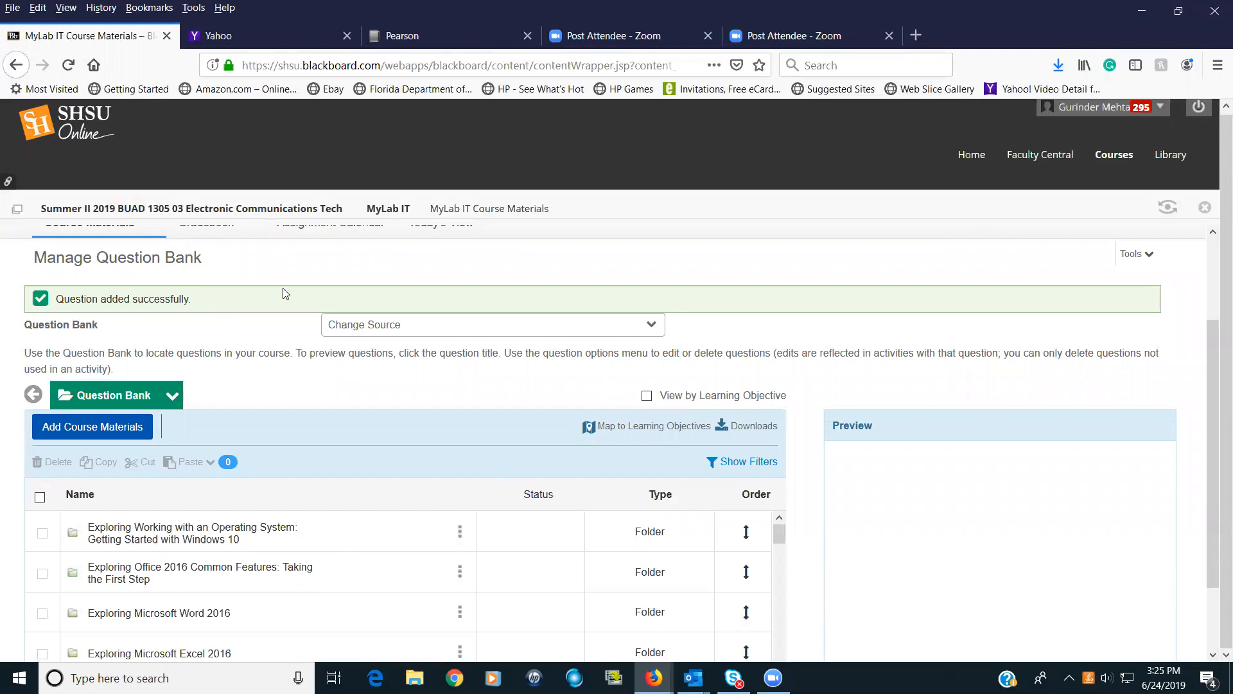
# Open the course's Add from Library page and go to the My Course item list
pyautogui.scroll(2, 149, 352)
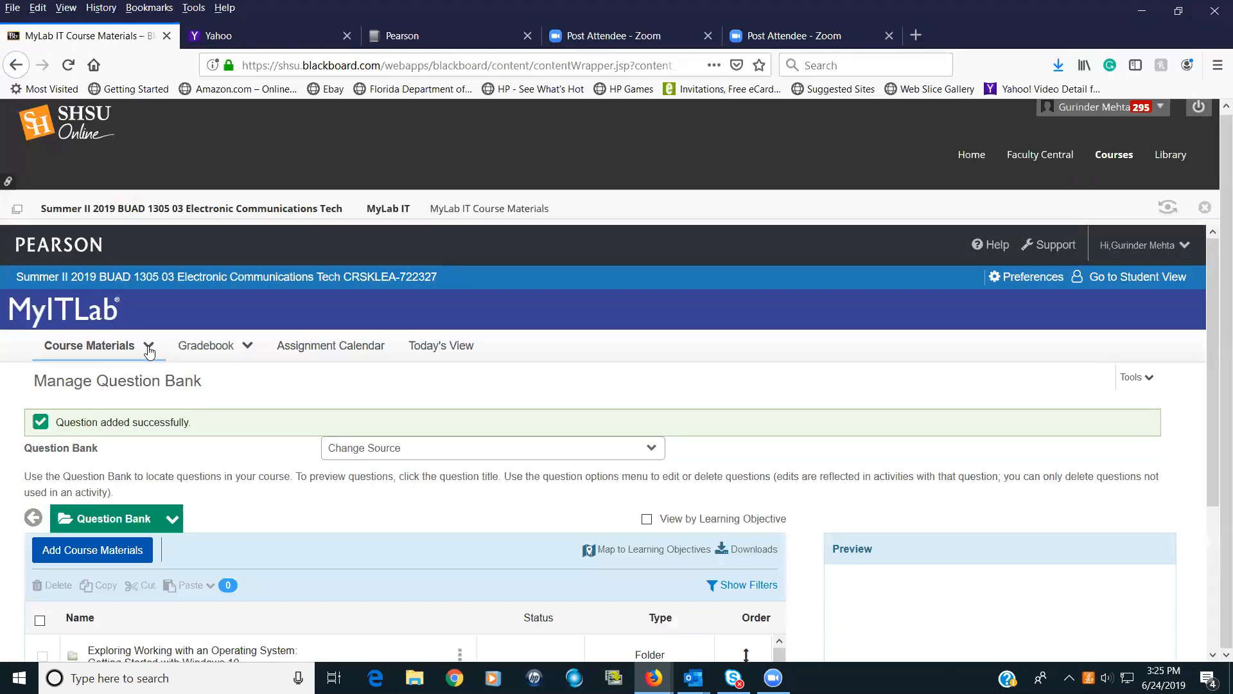
pyautogui.click(149, 348)
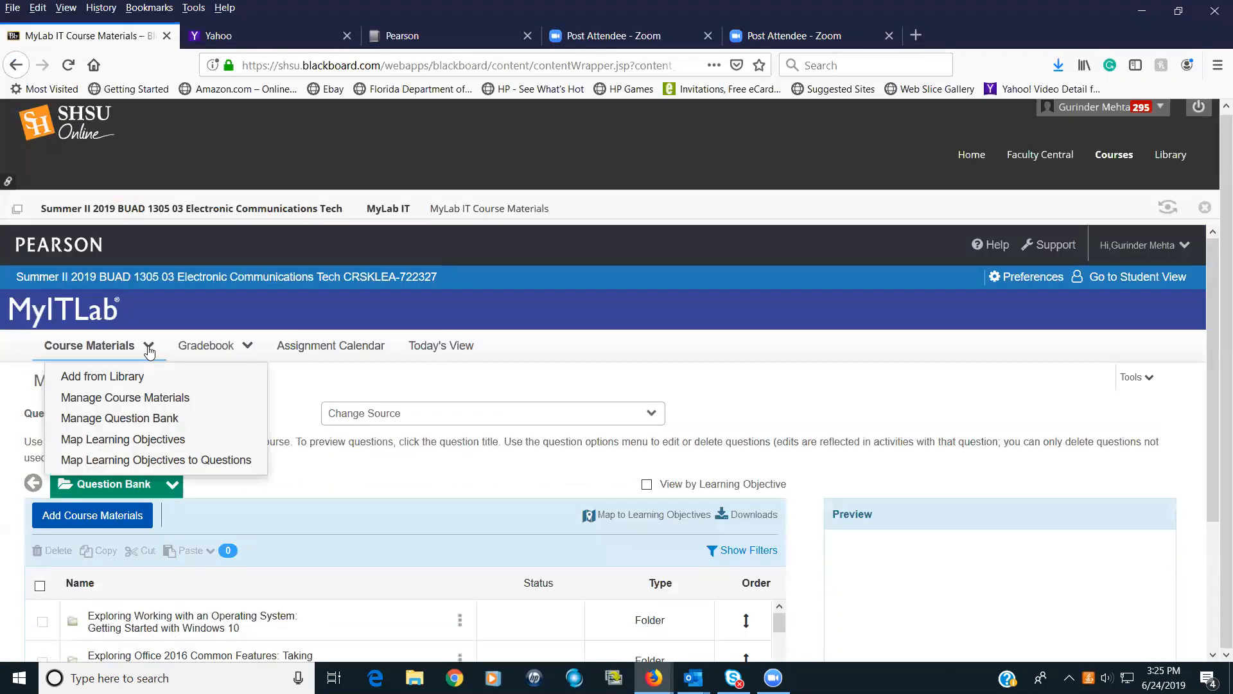
pyautogui.click(127, 380)
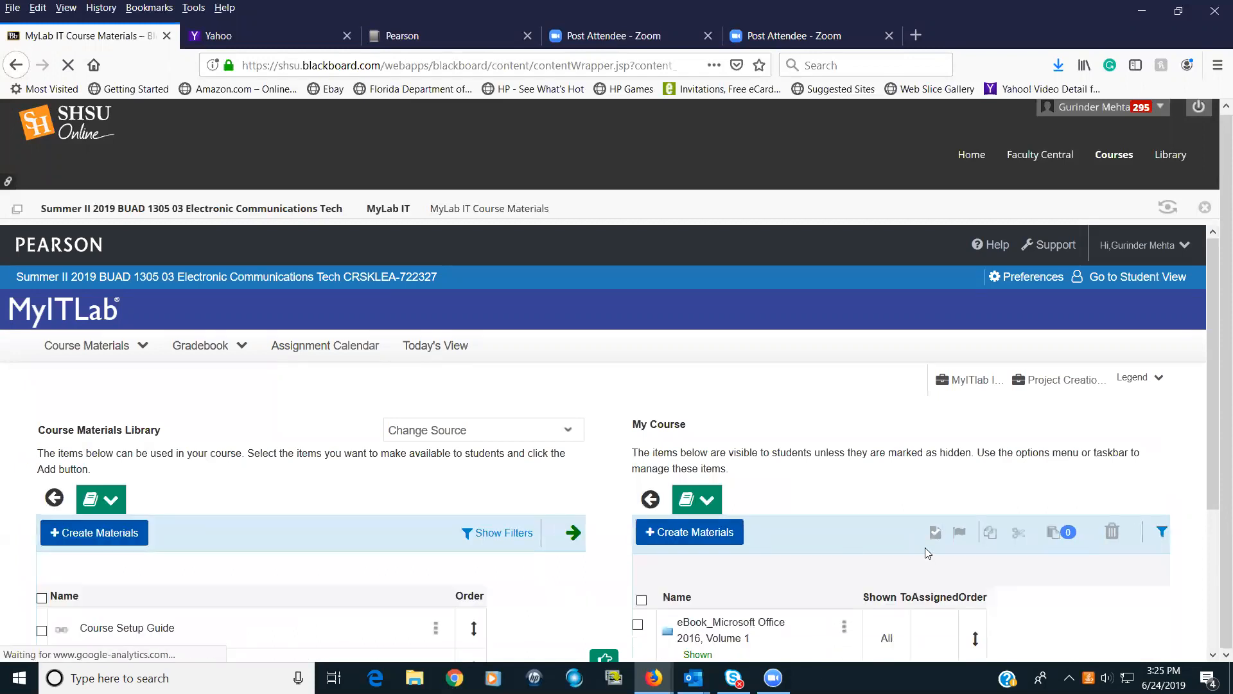
pyautogui.scroll(-3, 919, 545)
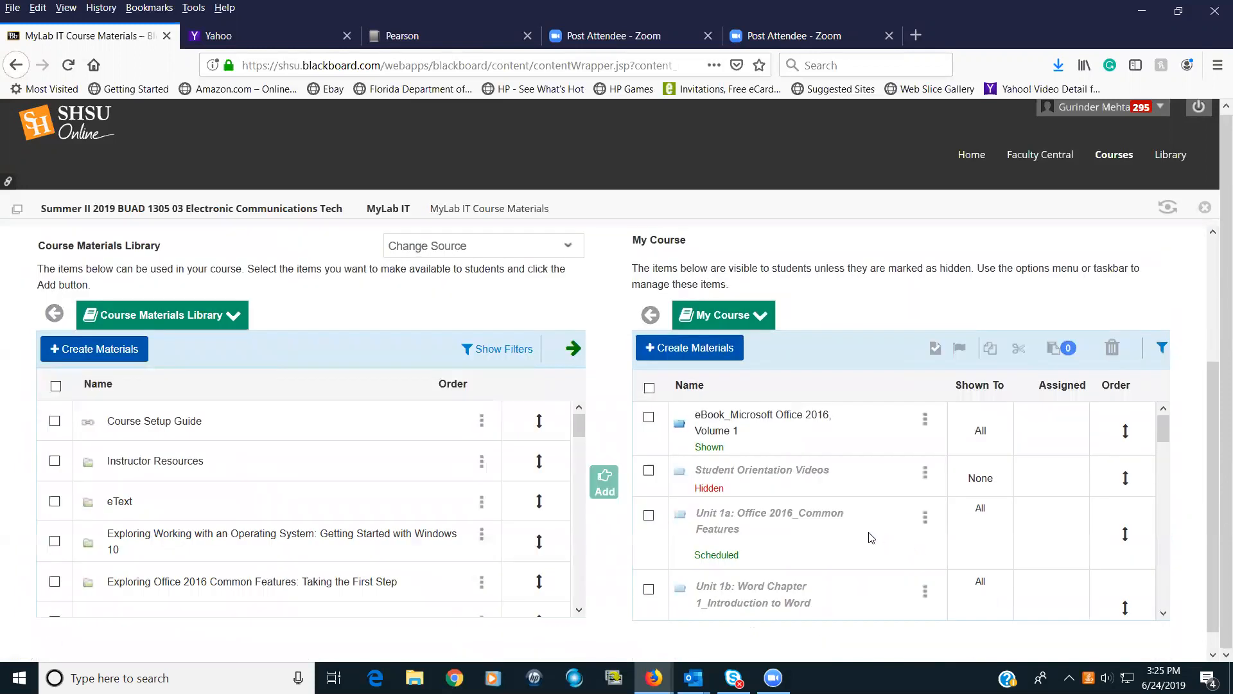
# Open the "Unit 2b: Excel Chapter 2_Formulas and Functions" folder in the My Course list
pyautogui.scroll(-2, 861, 533)
pyautogui.scroll(-4, 783, 574)
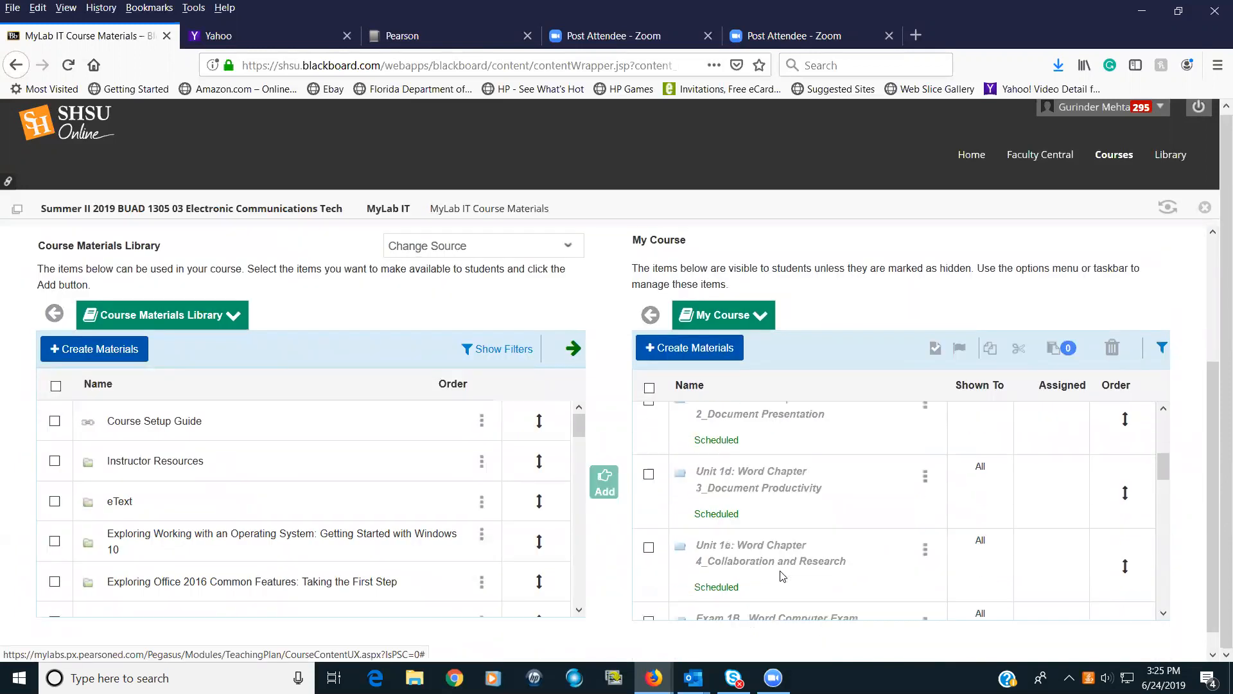
pyautogui.scroll(-2, 783, 575)
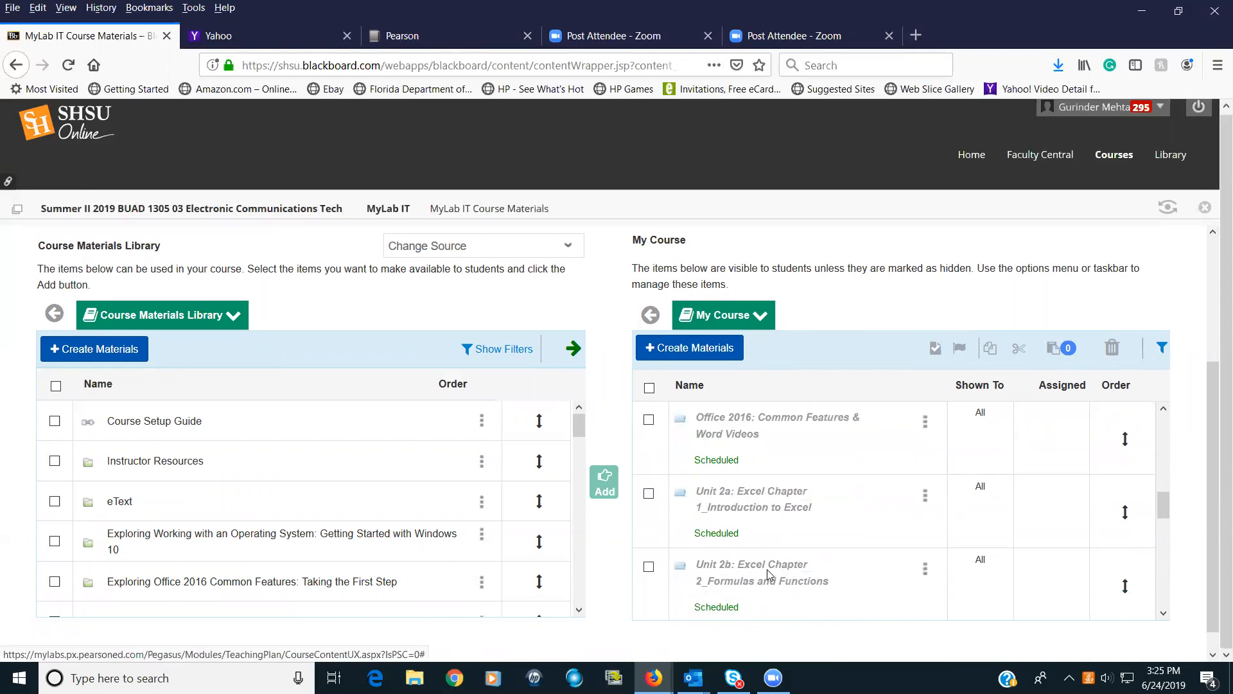
pyautogui.click(772, 566)
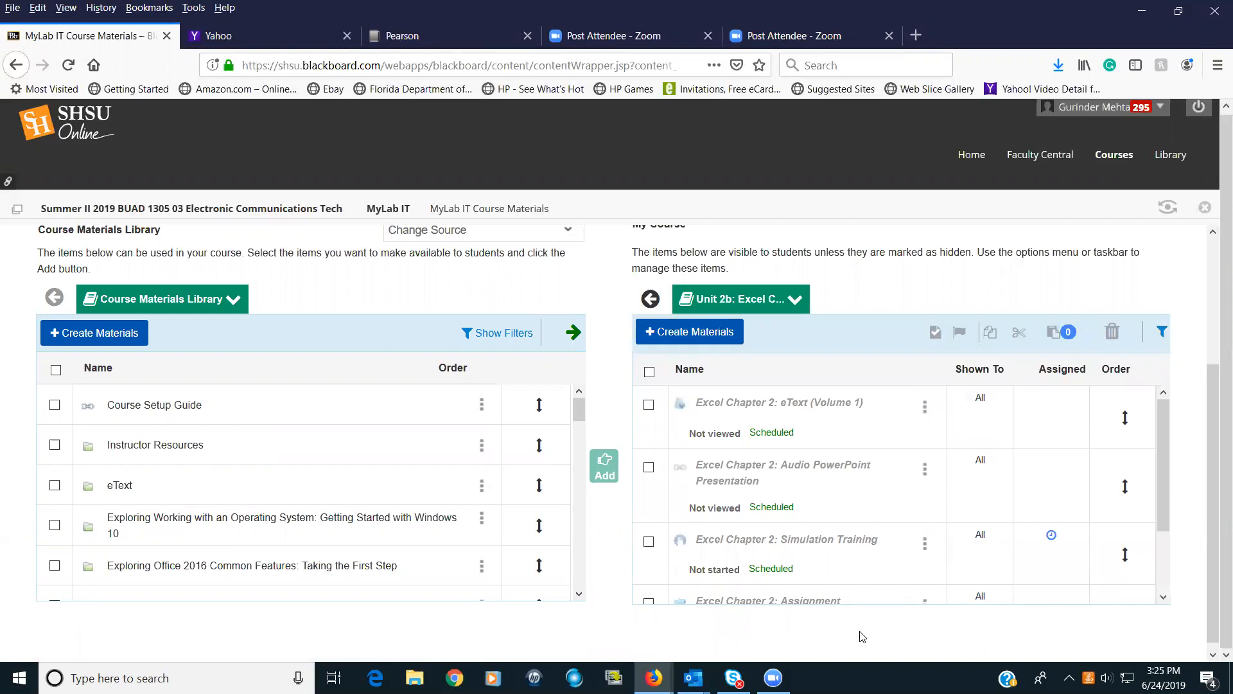
# Create a Grader Project [Assessment] in the Unit 2b folder and enter "Isolate Assumptions" as its activity name
pyautogui.click(693, 331)
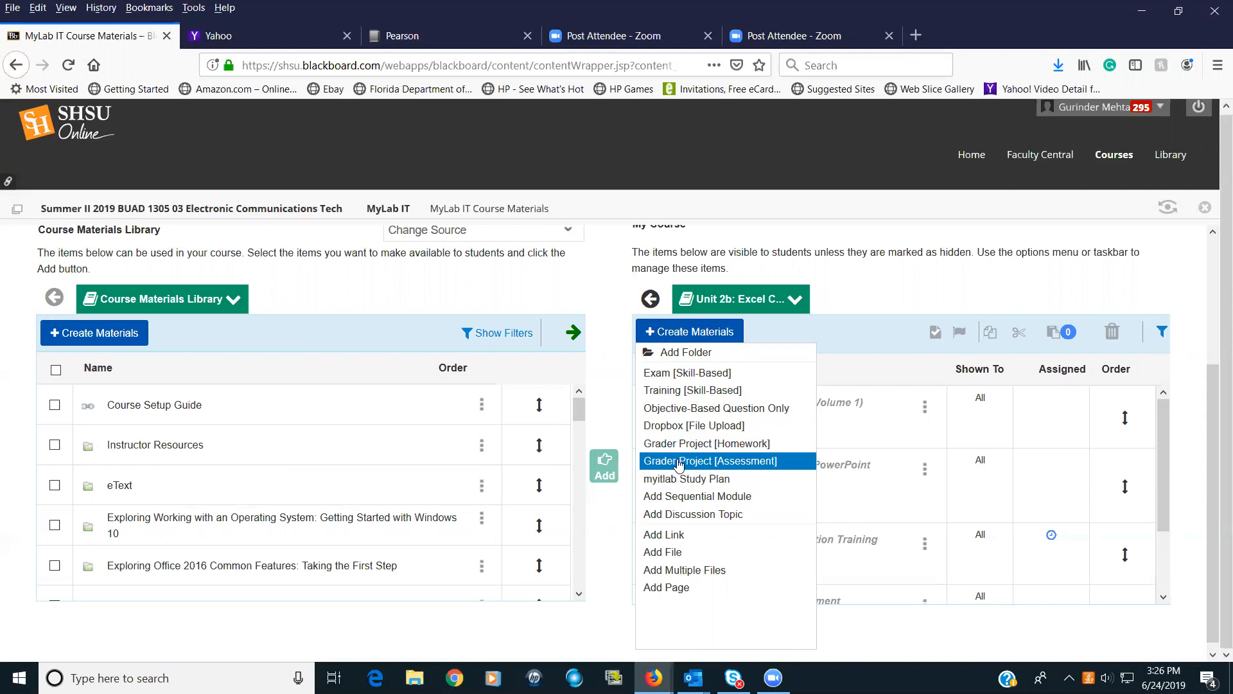
pyautogui.click(679, 462)
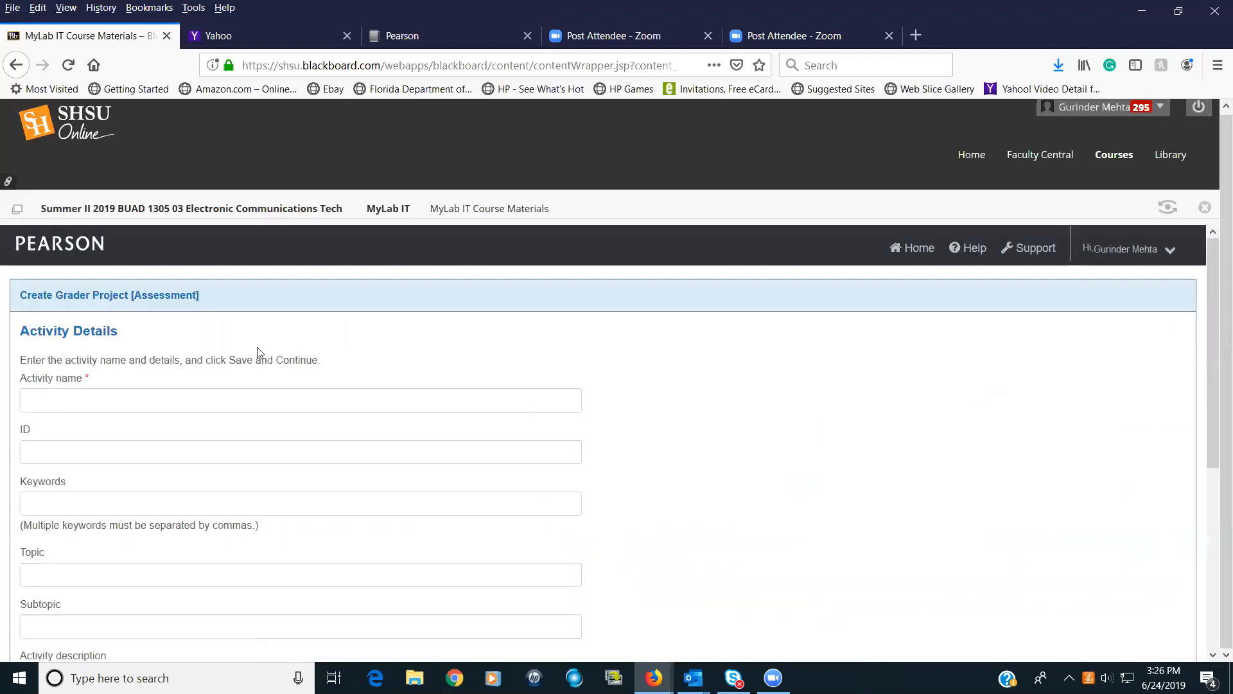
pyautogui.click(68, 402)
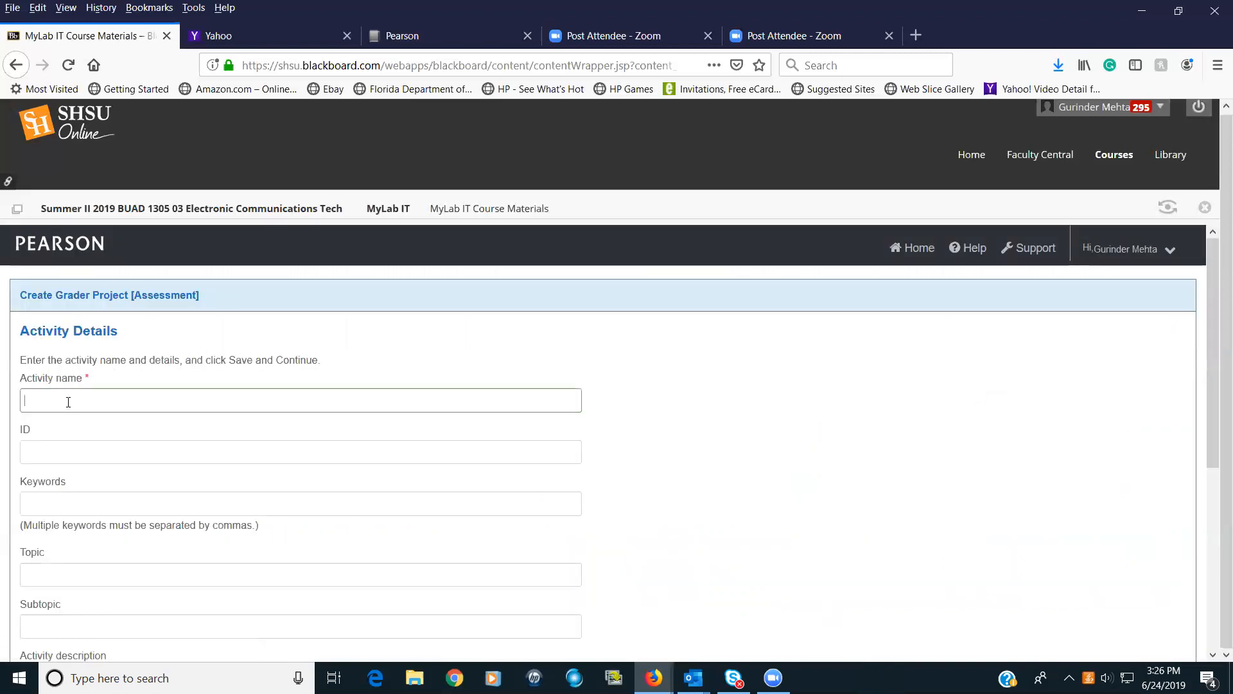
pyautogui.write('Isolate Assumptions')
# Set the activity to be evaluated by myitlab:grader, then save its details and continue to the questions
pyautogui.scroll(-1, 586, 491)
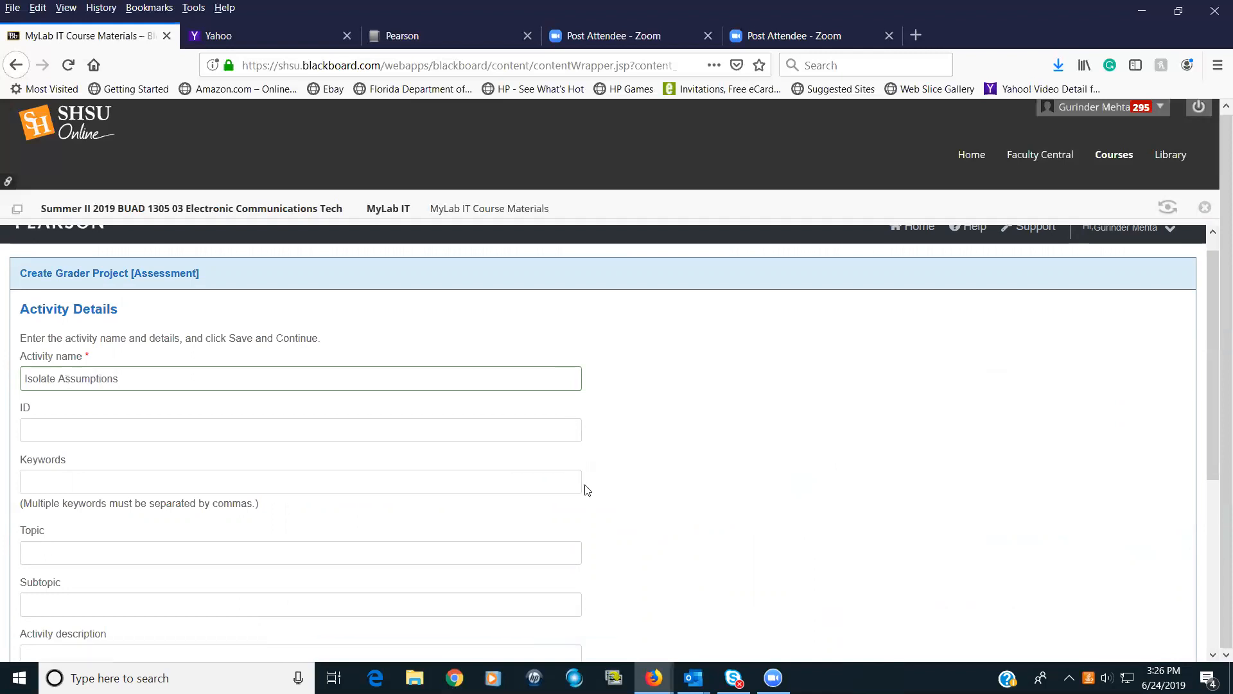
pyautogui.scroll(-3, 586, 490)
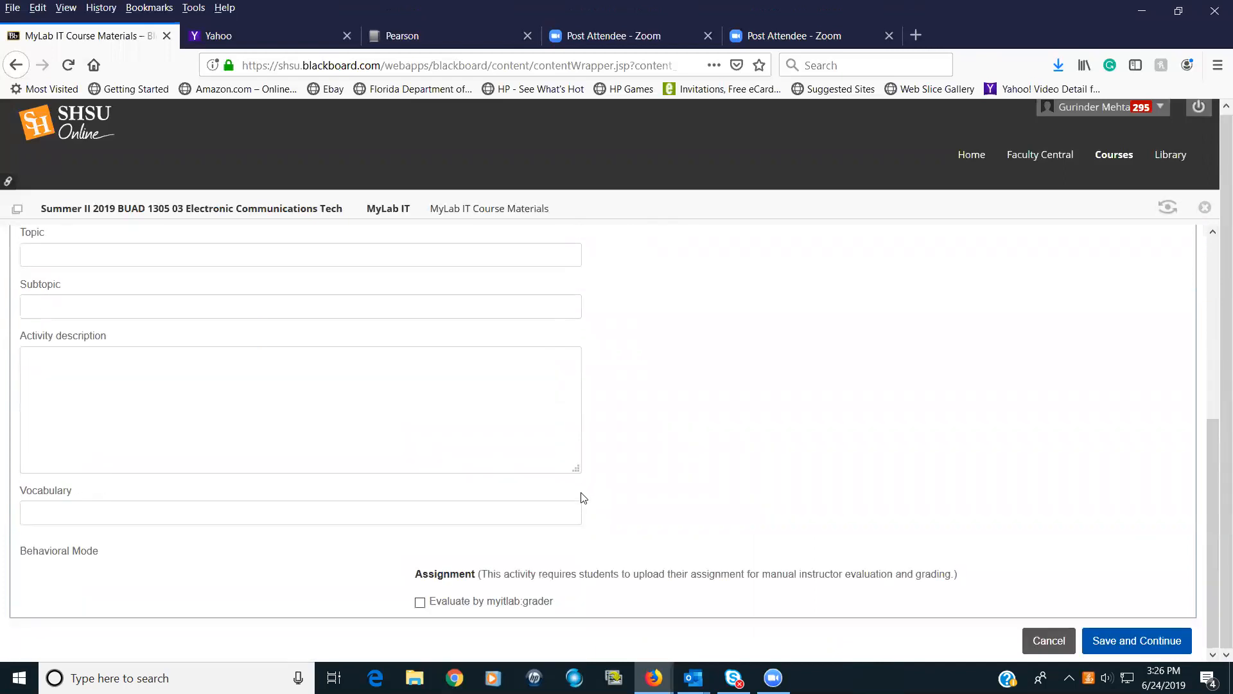
pyautogui.click(1150, 643)
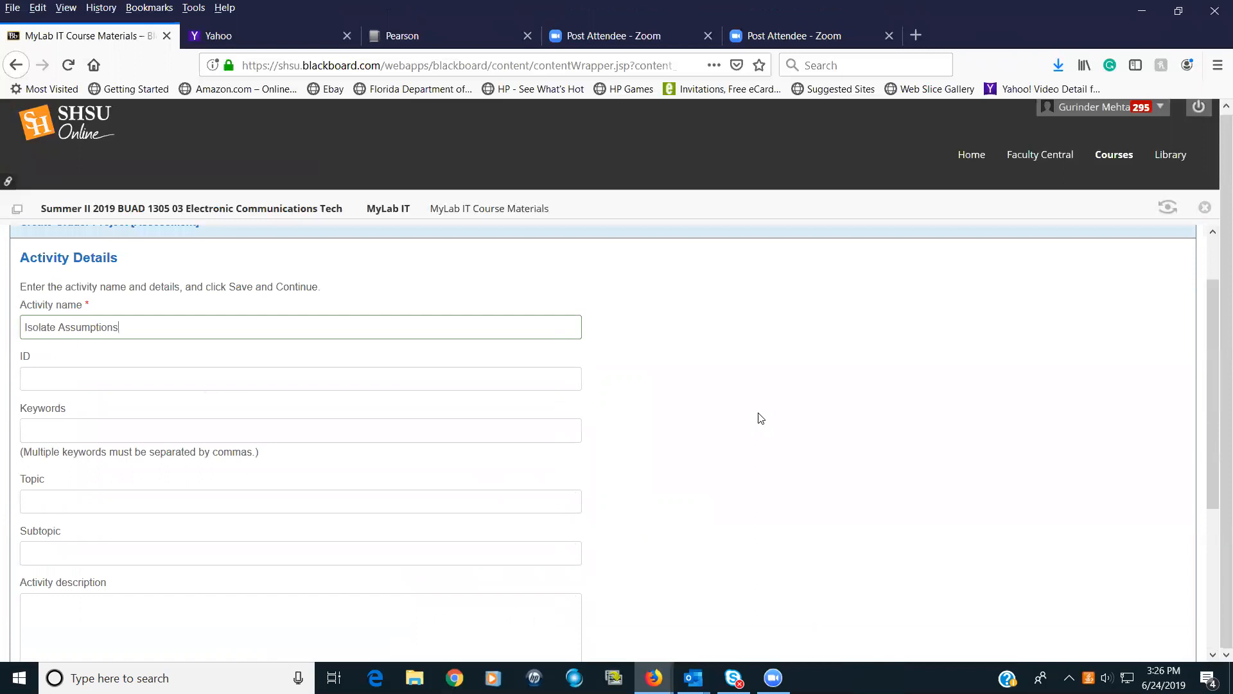
pyautogui.scroll(-4, 758, 424)
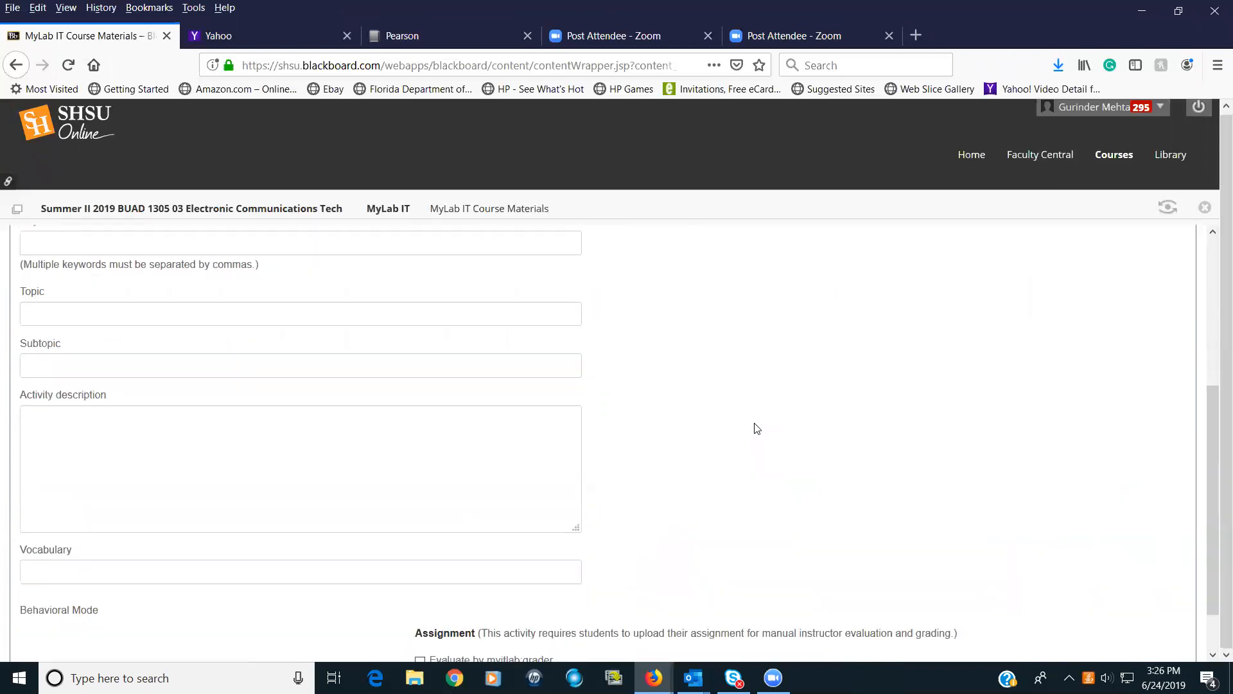
pyautogui.scroll(-1, 758, 428)
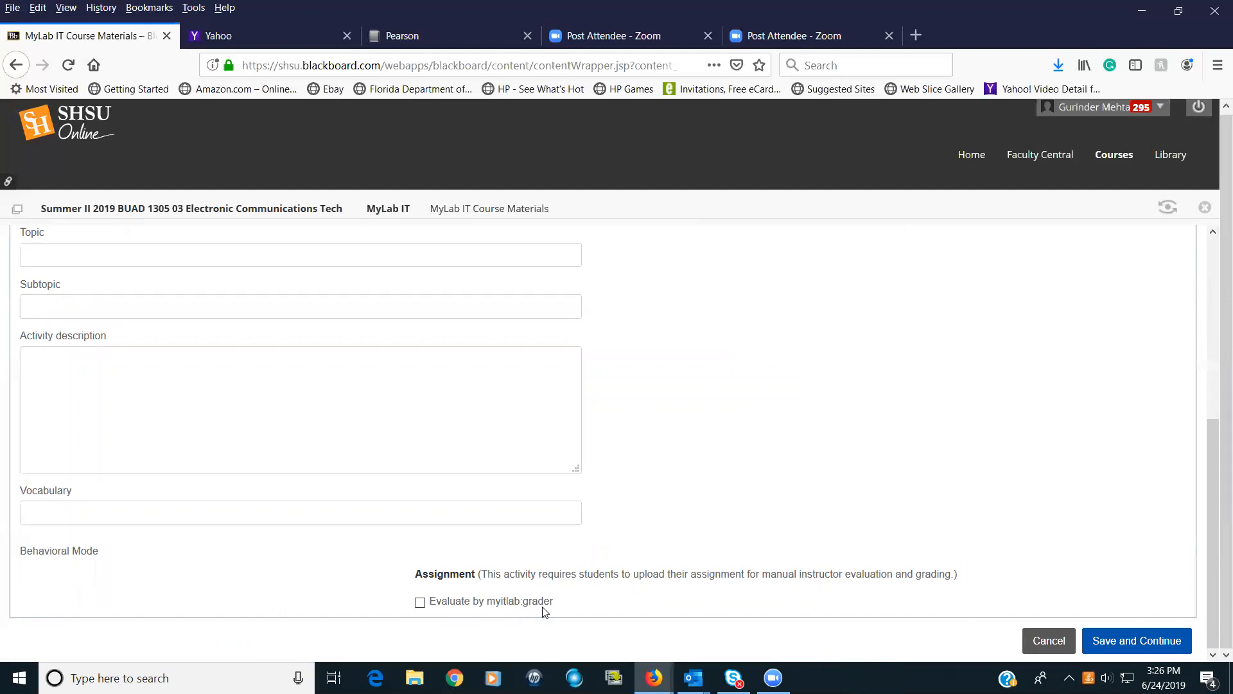
pyautogui.click(420, 603)
pyautogui.click(1159, 642)
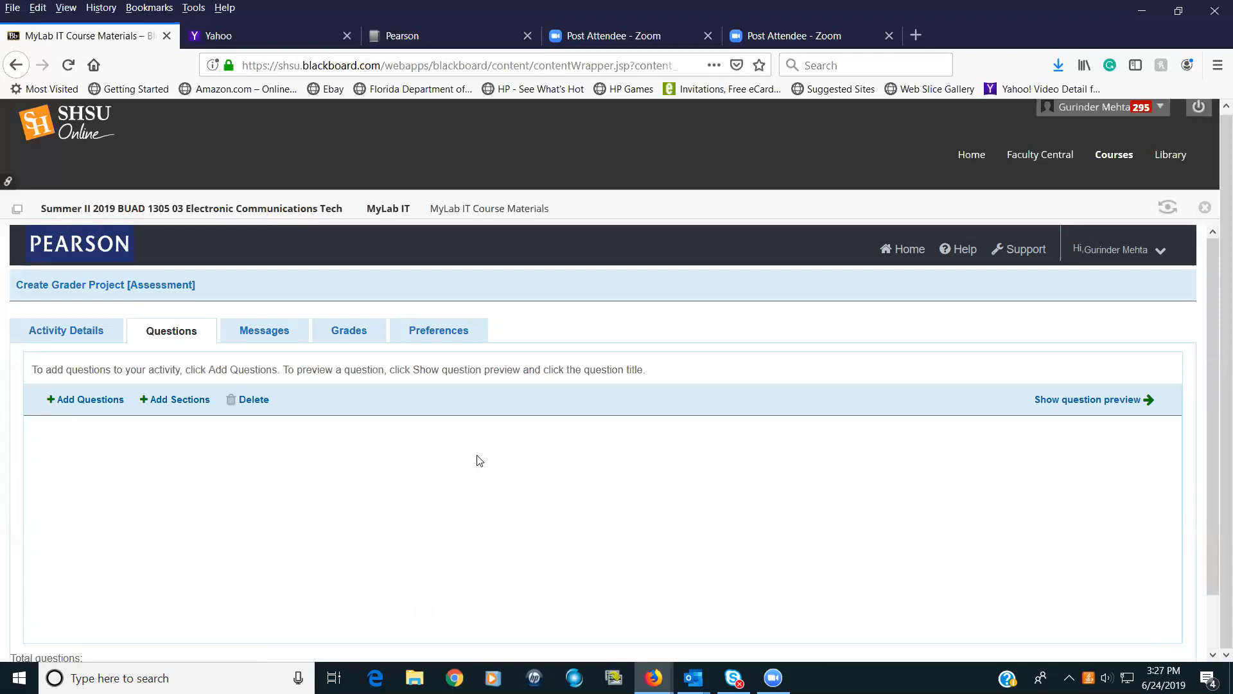
# Add the Isolate Assumptions grader project question from the question bank to the activity
pyautogui.click(80, 403)
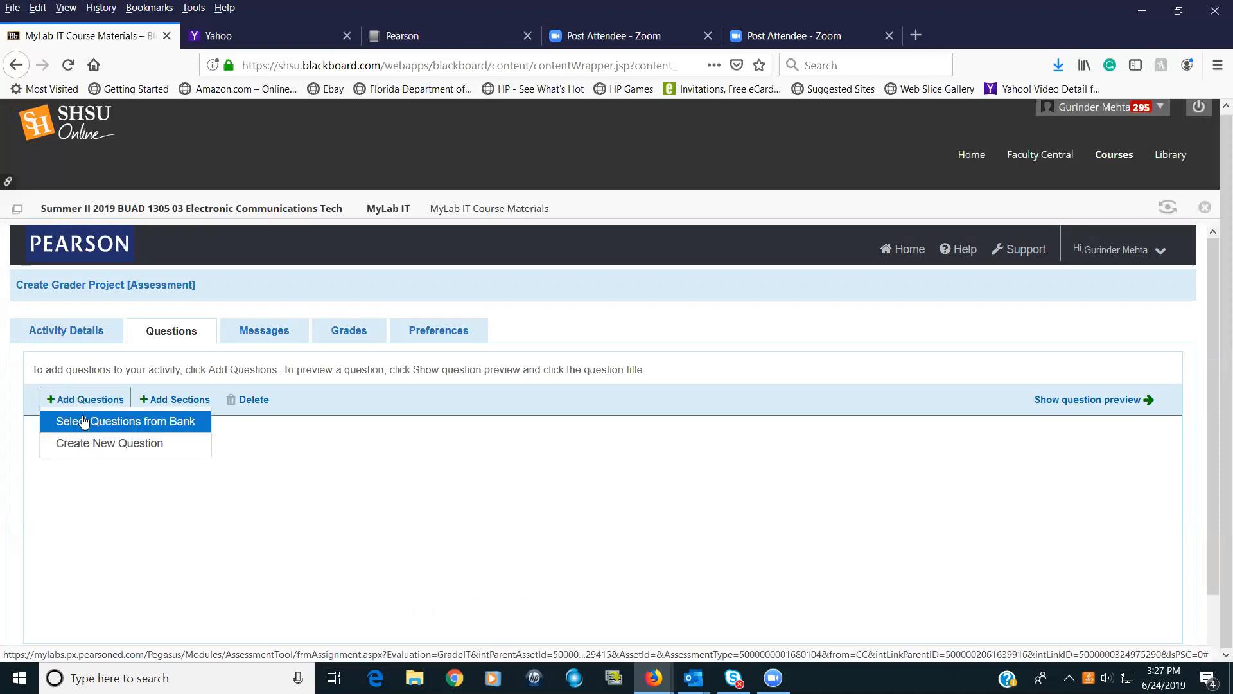
pyautogui.click(83, 423)
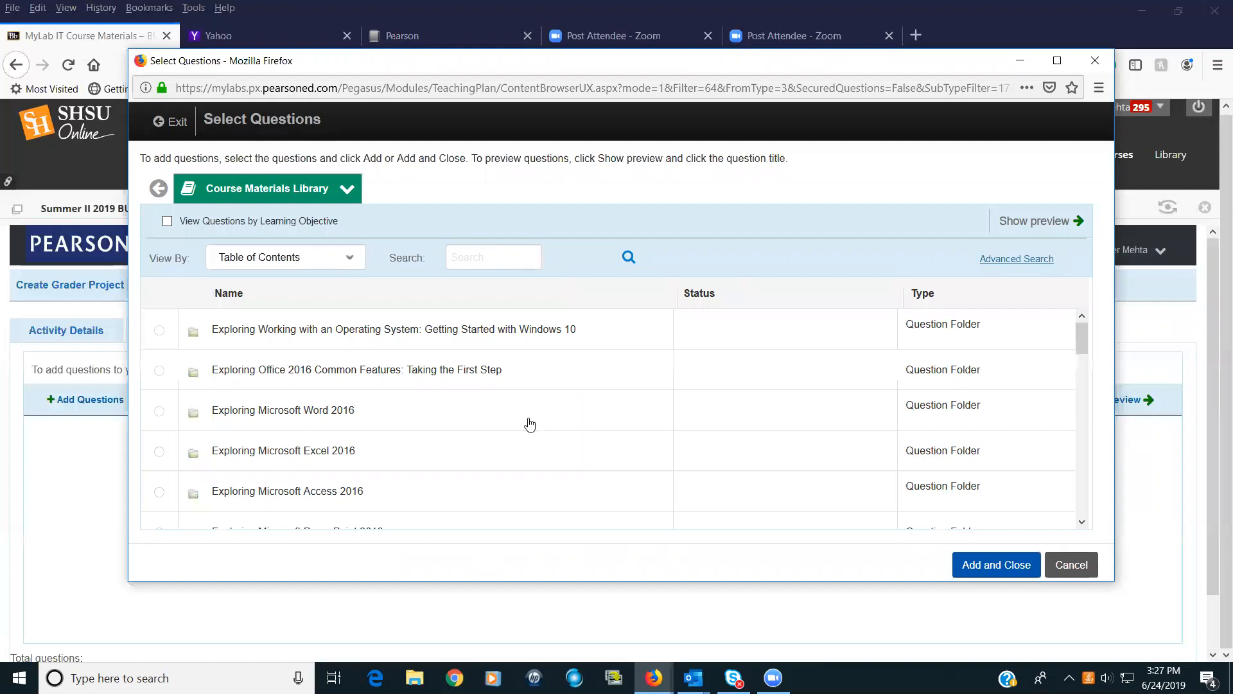
pyautogui.scroll(-3, 514, 427)
pyautogui.scroll(-10, 504, 432)
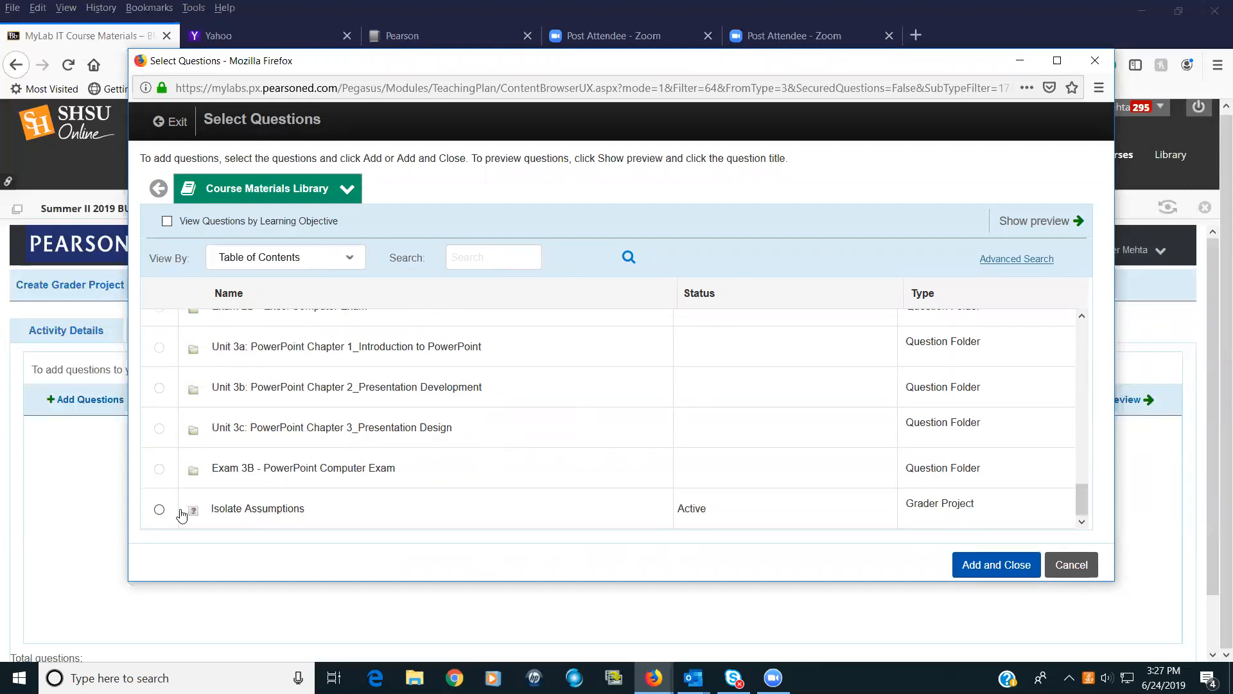
pyautogui.click(159, 511)
pyautogui.click(1006, 566)
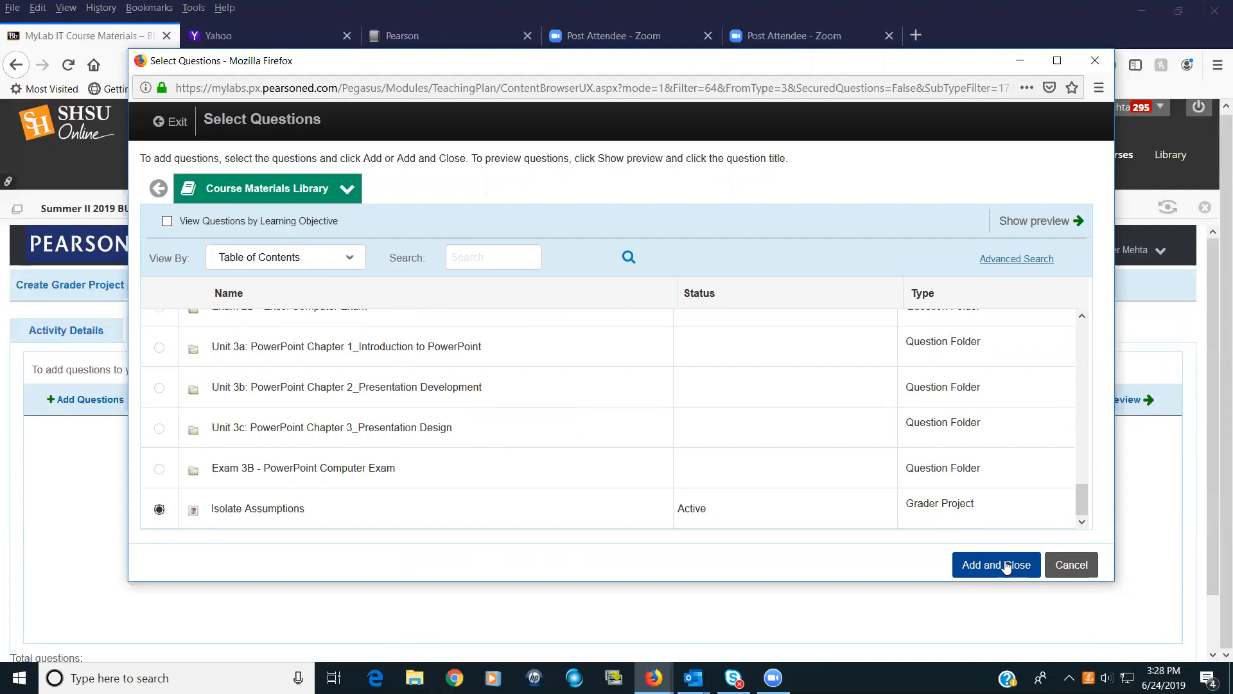
pyautogui.click(1006, 565)
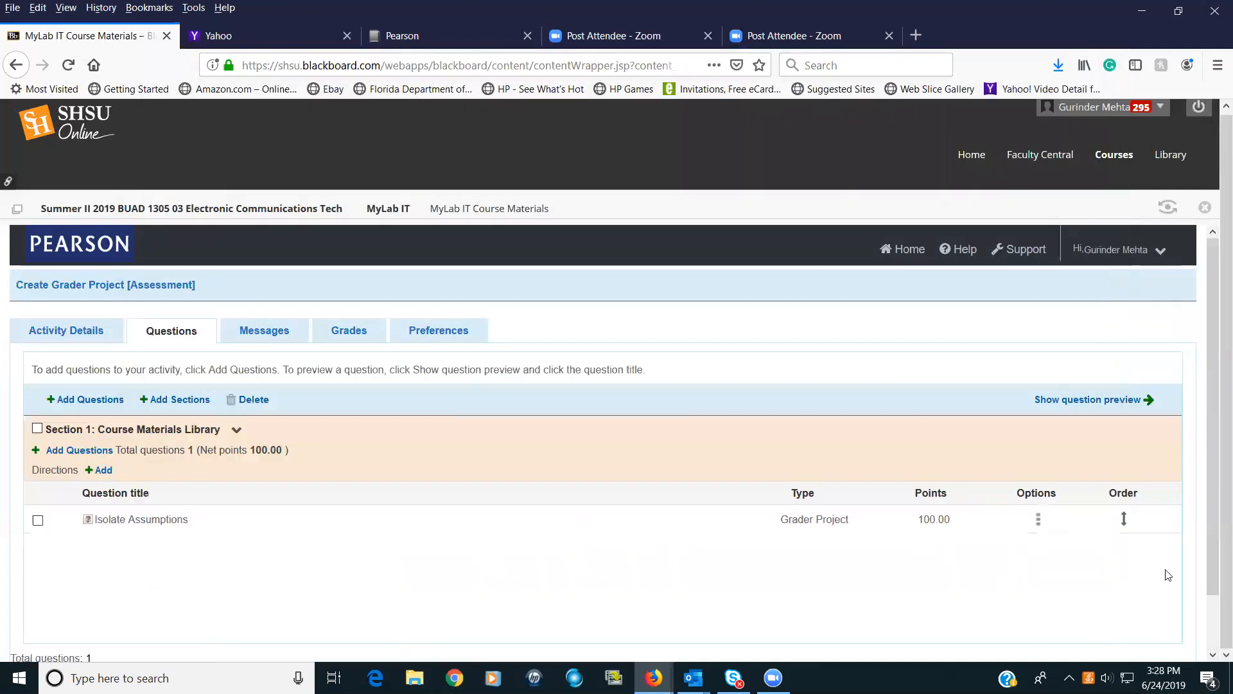
# Save the activity with a source copy in the Course Materials Library and return to the course materials
pyautogui.scroll(-2, 1132, 565)
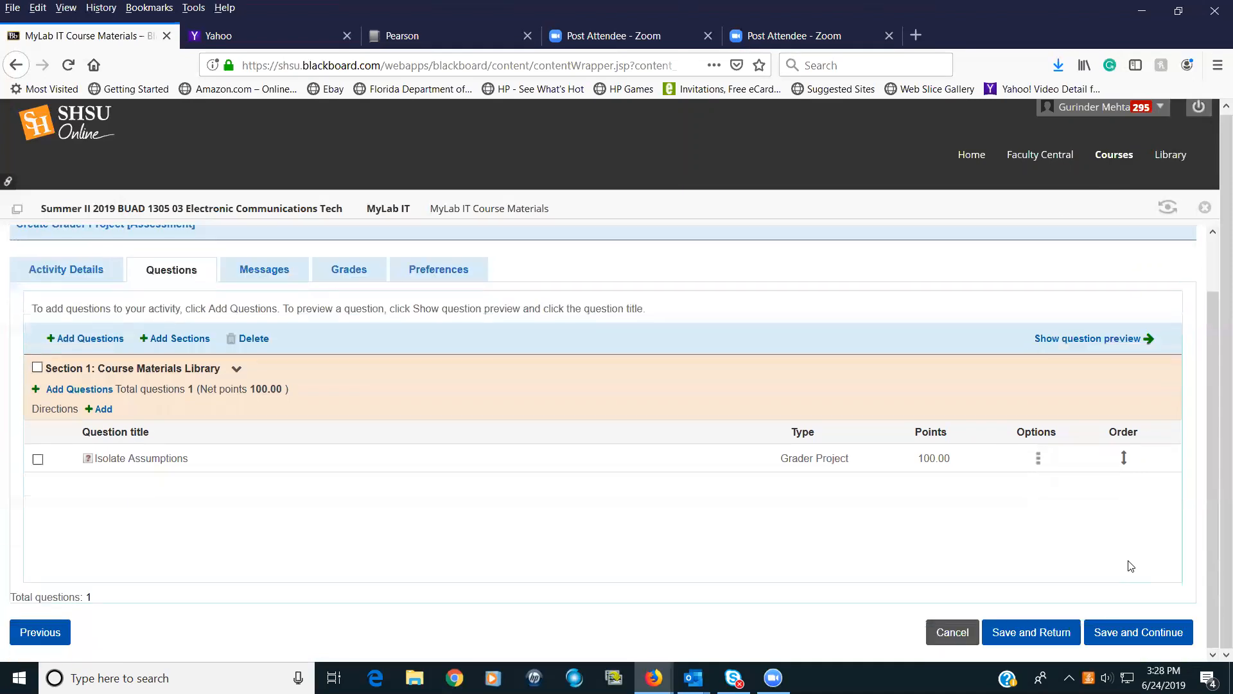
pyautogui.click(1053, 633)
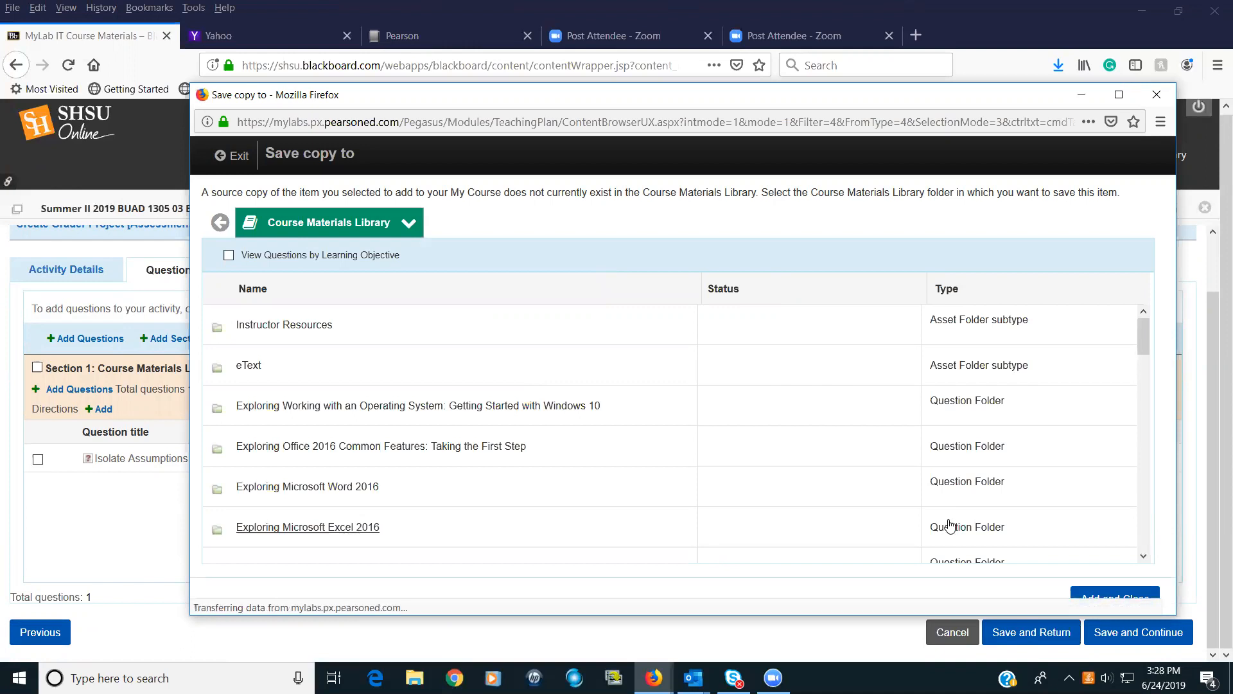
pyautogui.scroll(-3, 1145, 465)
pyautogui.scroll(-3, 1145, 465)
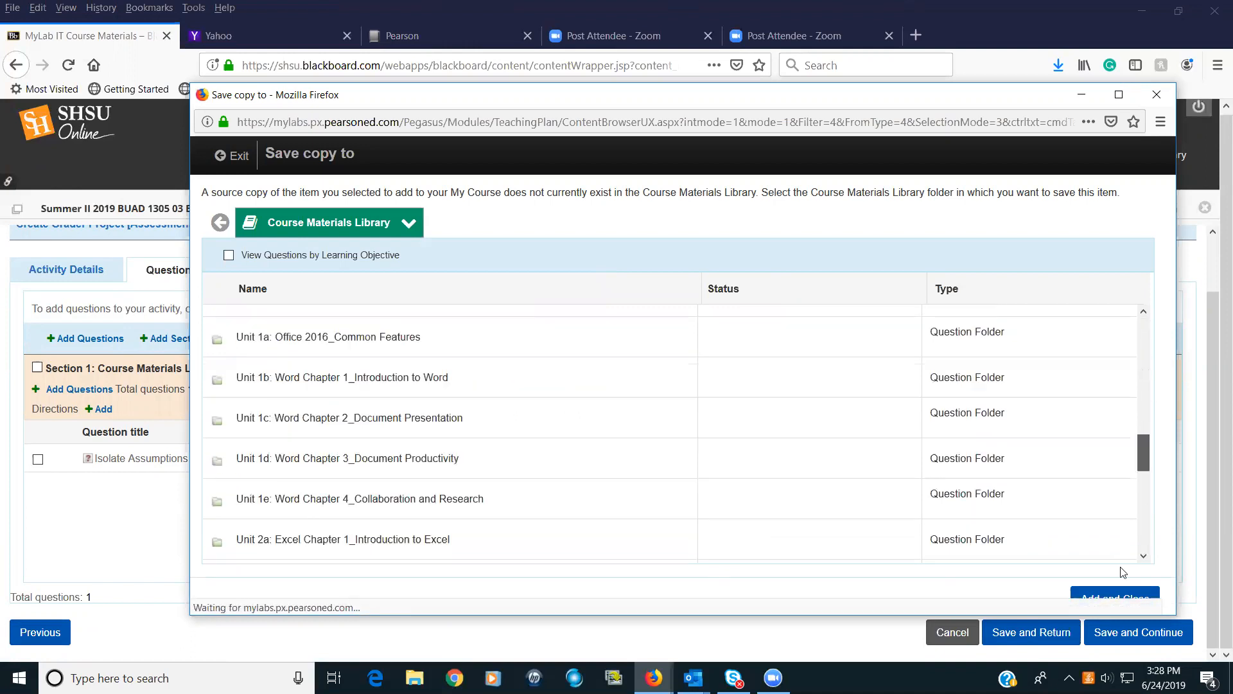
pyautogui.click(1115, 599)
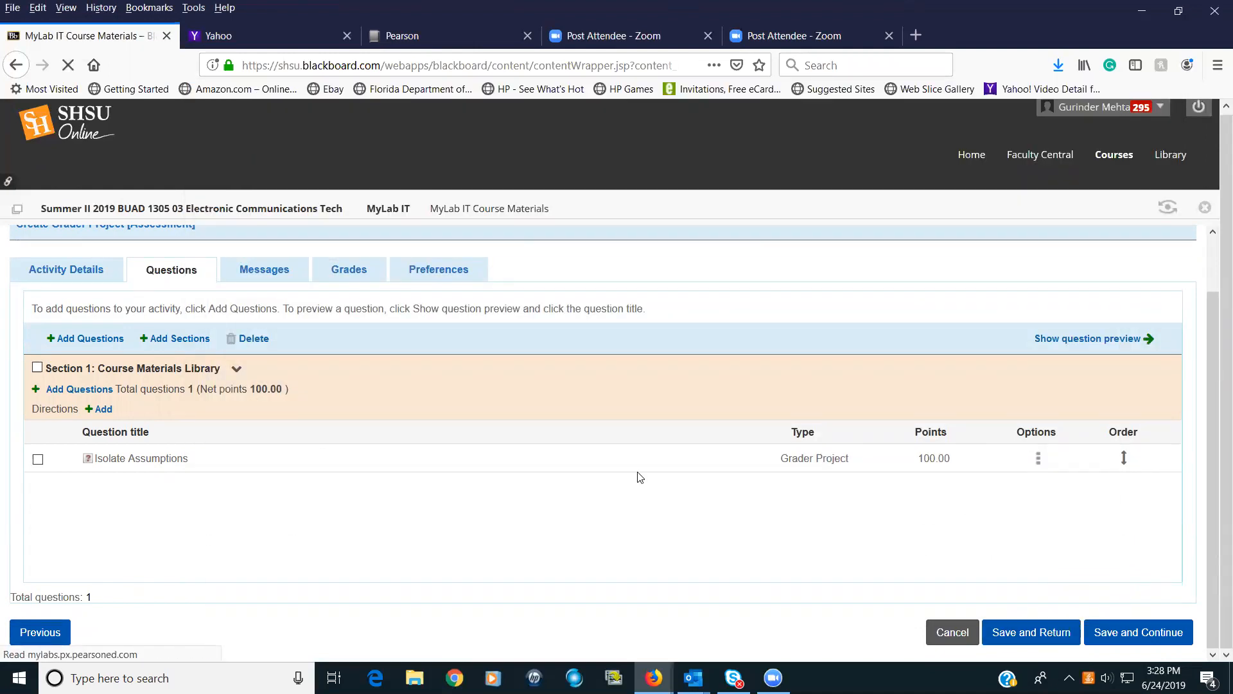
pyautogui.click(1070, 632)
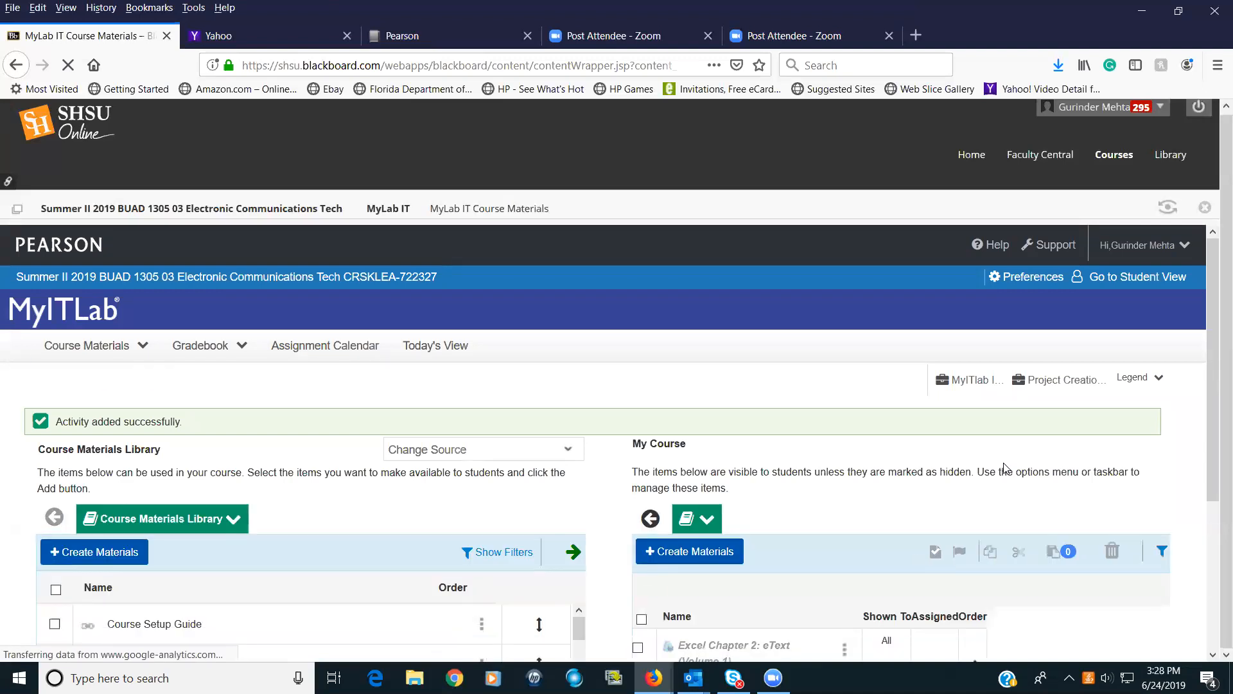
# Open the new Isolate Assumptions activity at the end of the Unit 2b folder
pyautogui.scroll(-5, 893, 594)
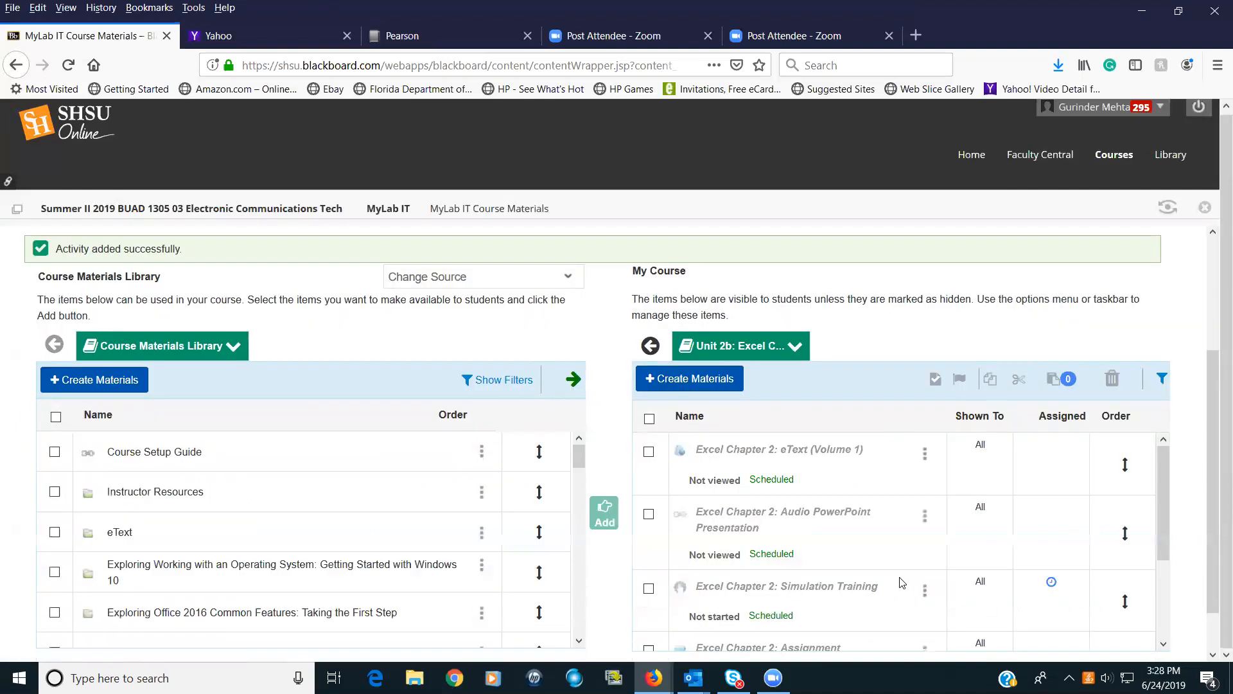
pyautogui.scroll(-1, 866, 534)
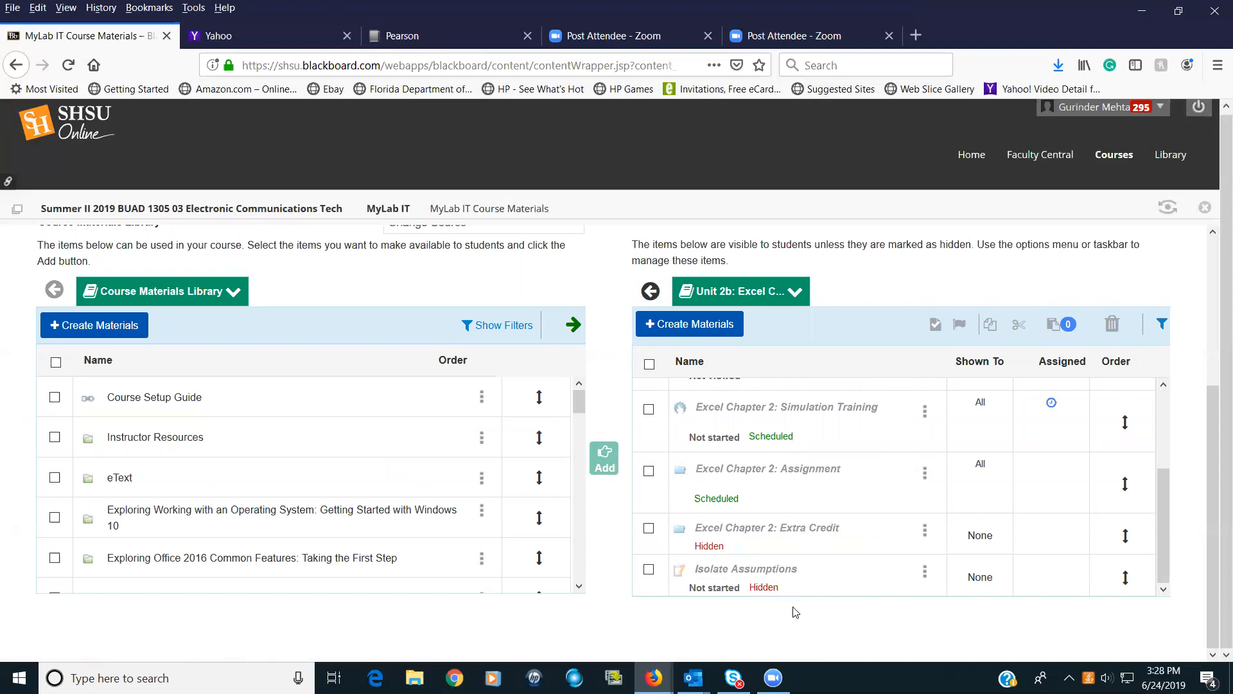
pyautogui.click(771, 570)
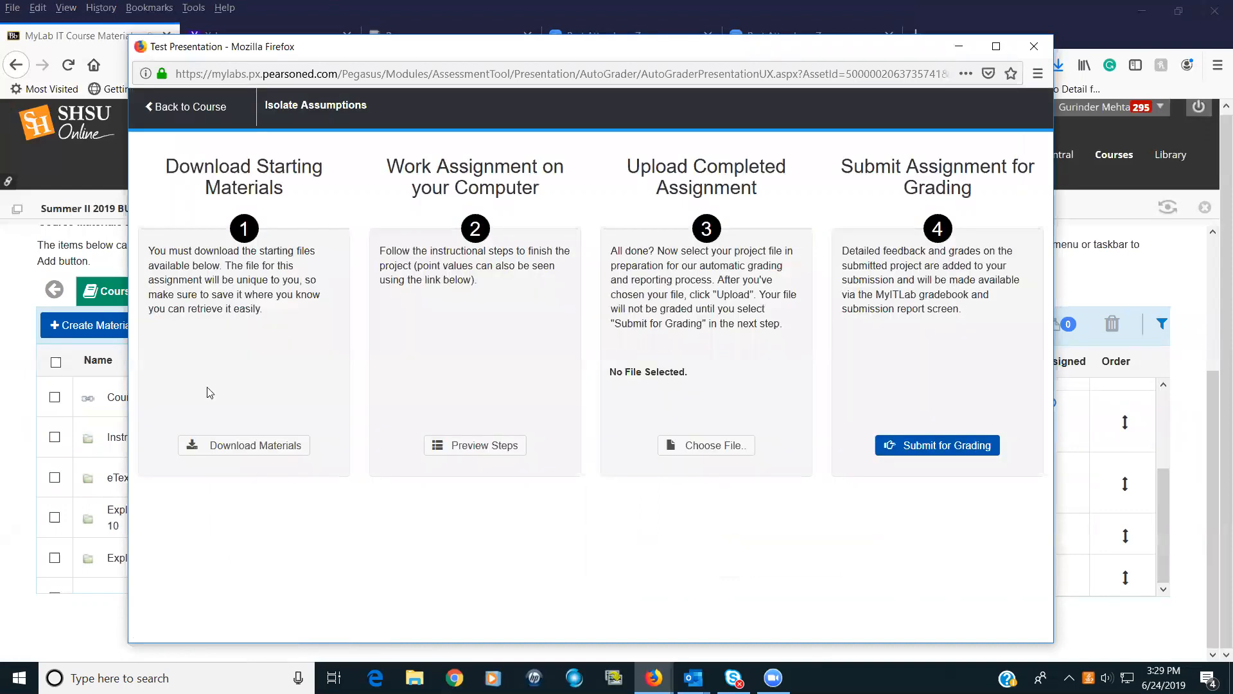
# Review the assignment instructions and their point values, then display the starting materials available for download
pyautogui.click(511, 452)
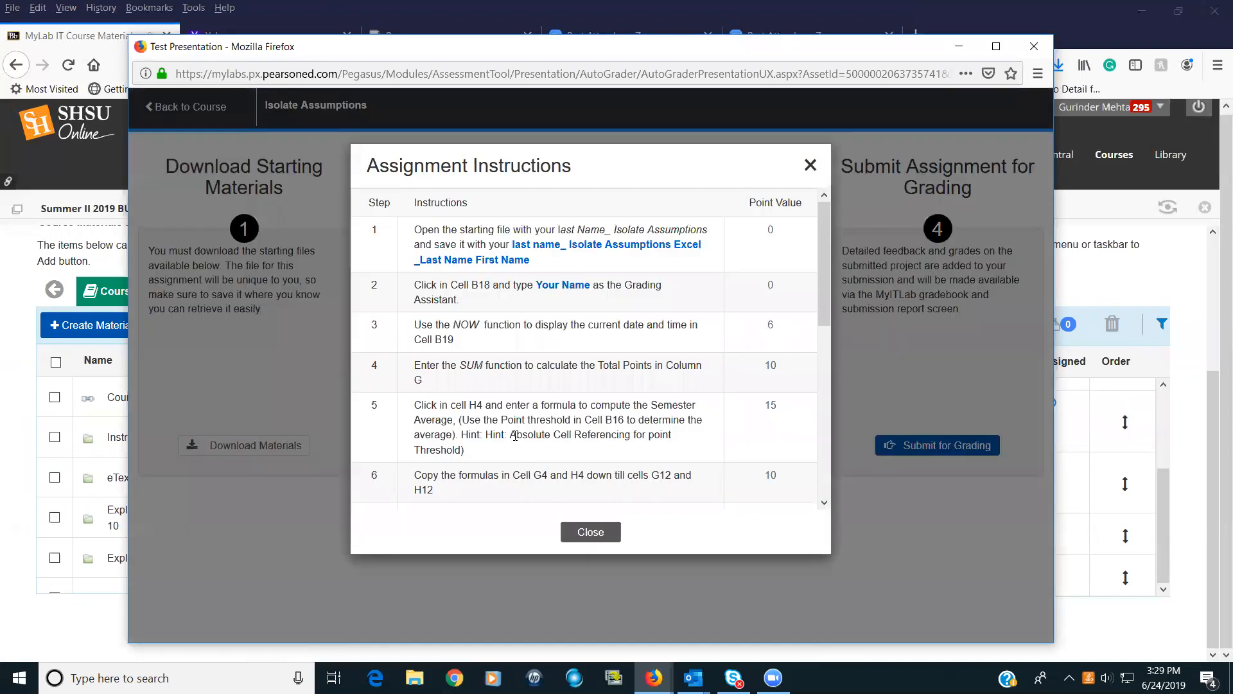
pyautogui.scroll(-6, 636, 366)
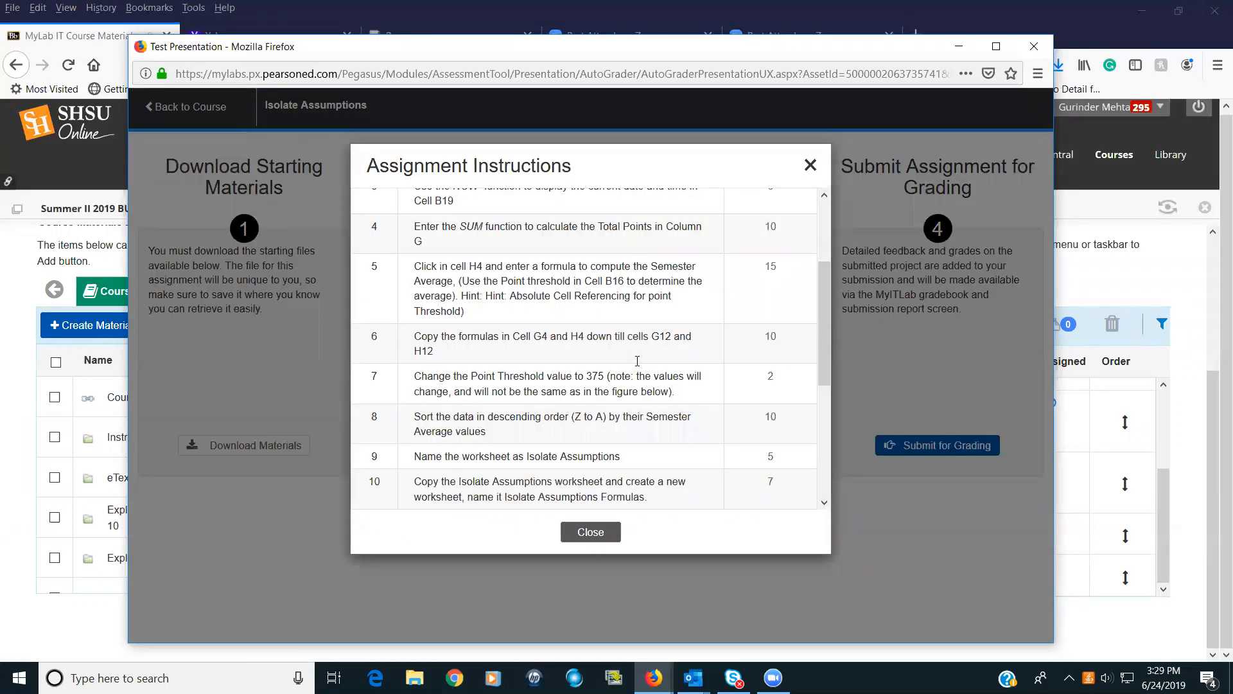
pyautogui.scroll(6, 627, 399)
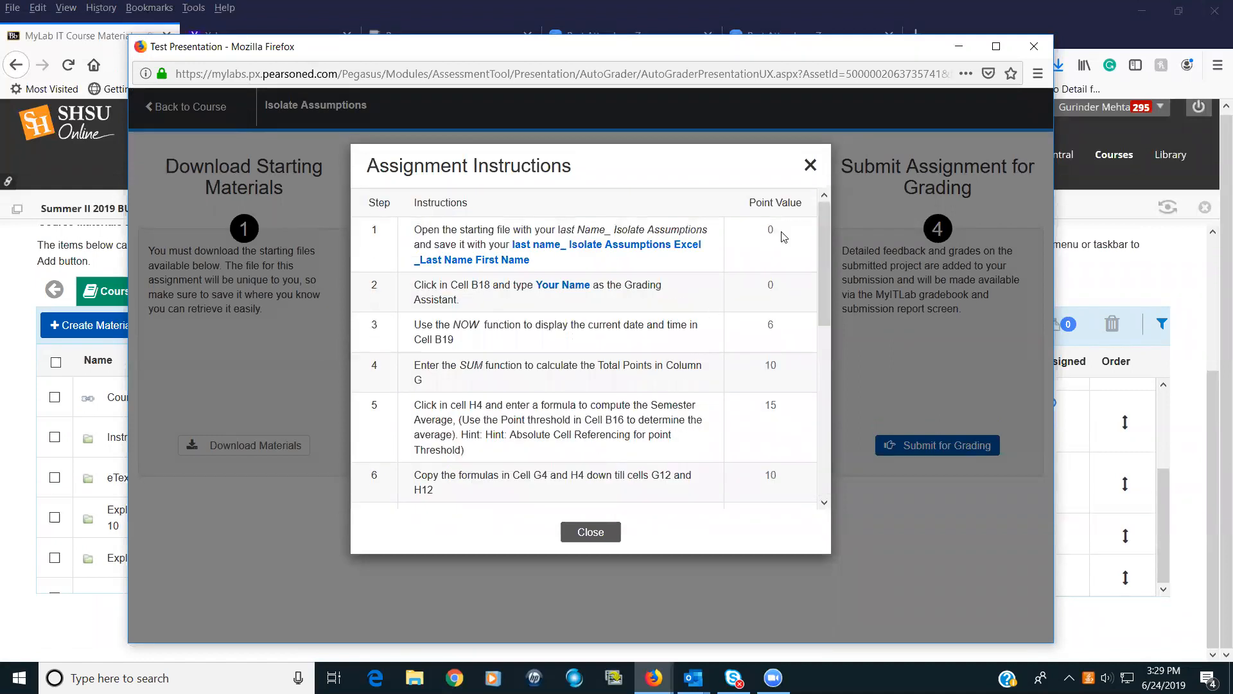
pyautogui.click(811, 166)
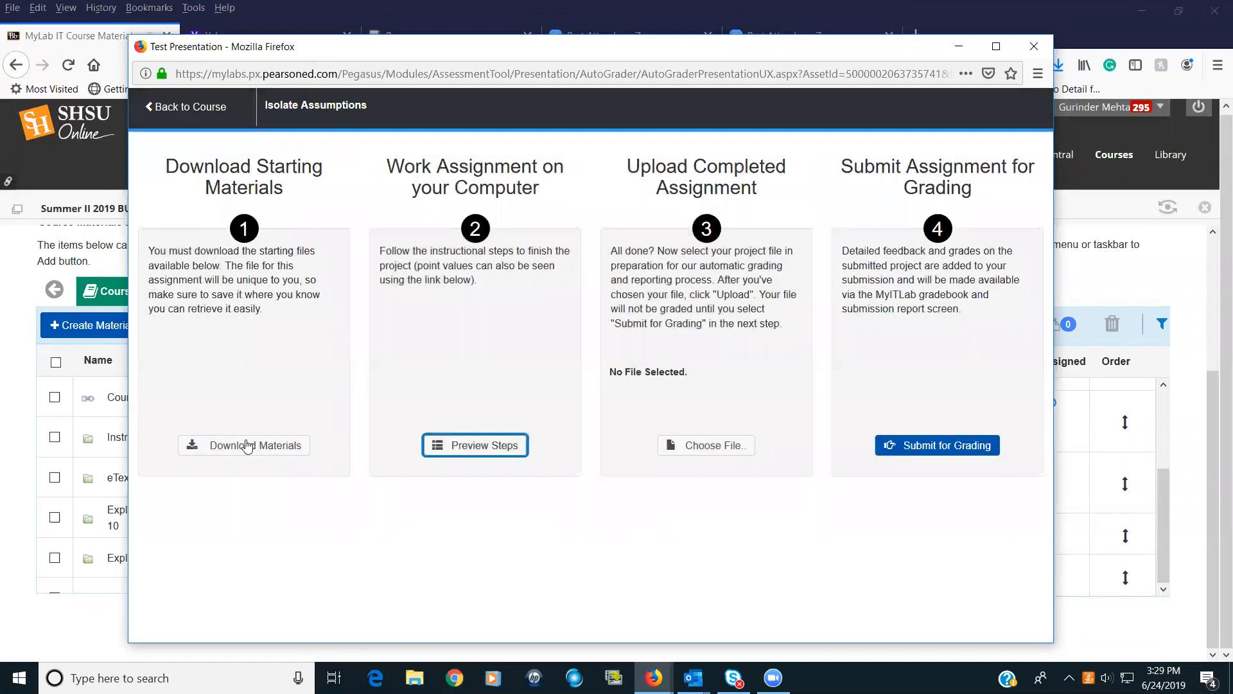
pyautogui.click(257, 445)
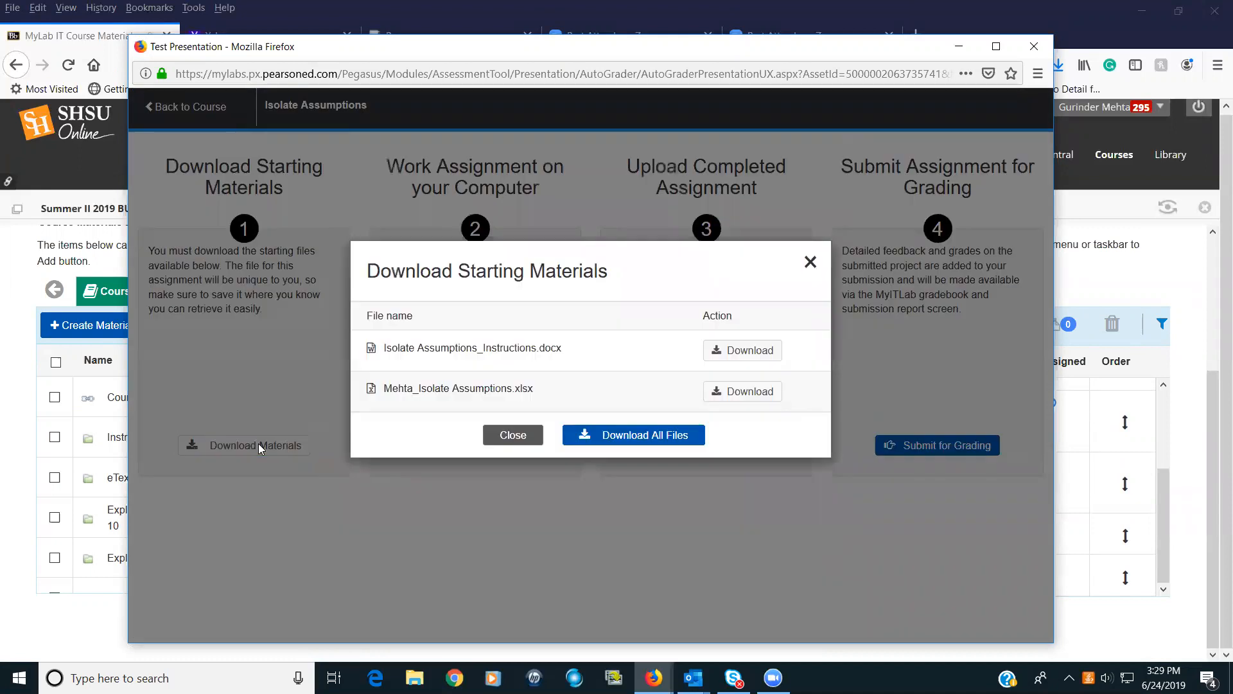